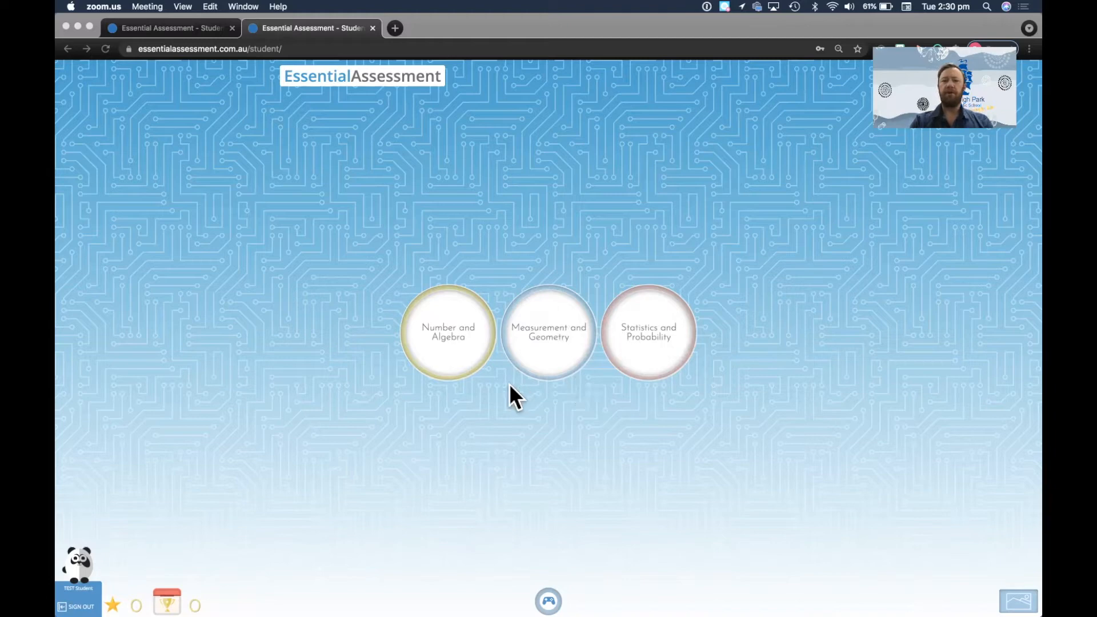
# - Open the review of the Number and Algebra Pre Assessment
pyautogui.click(442, 330)
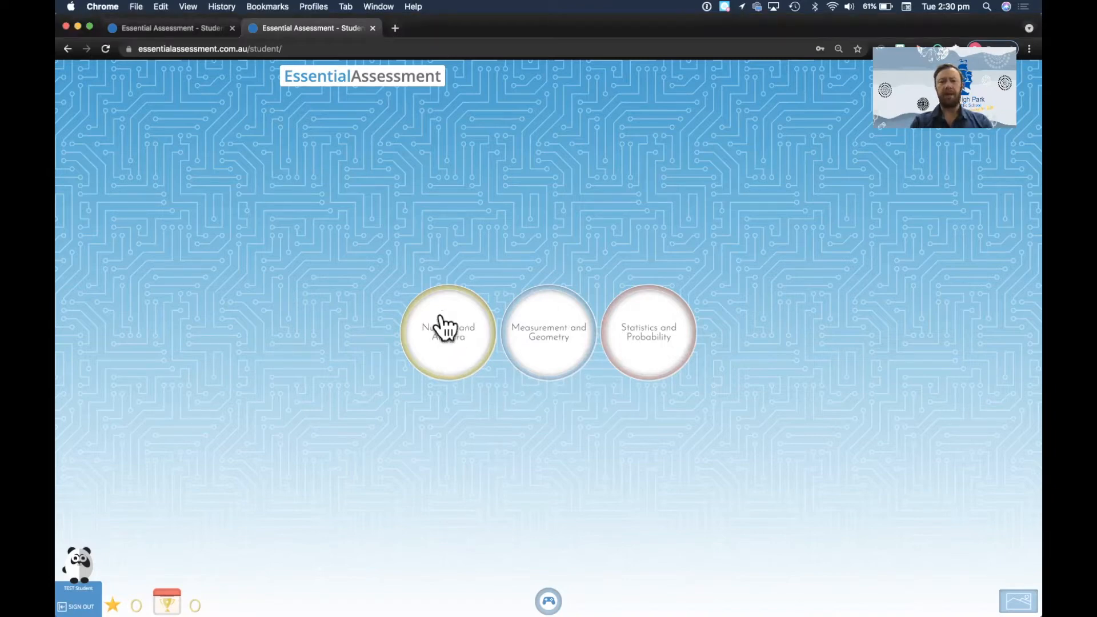
pyautogui.click(441, 327)
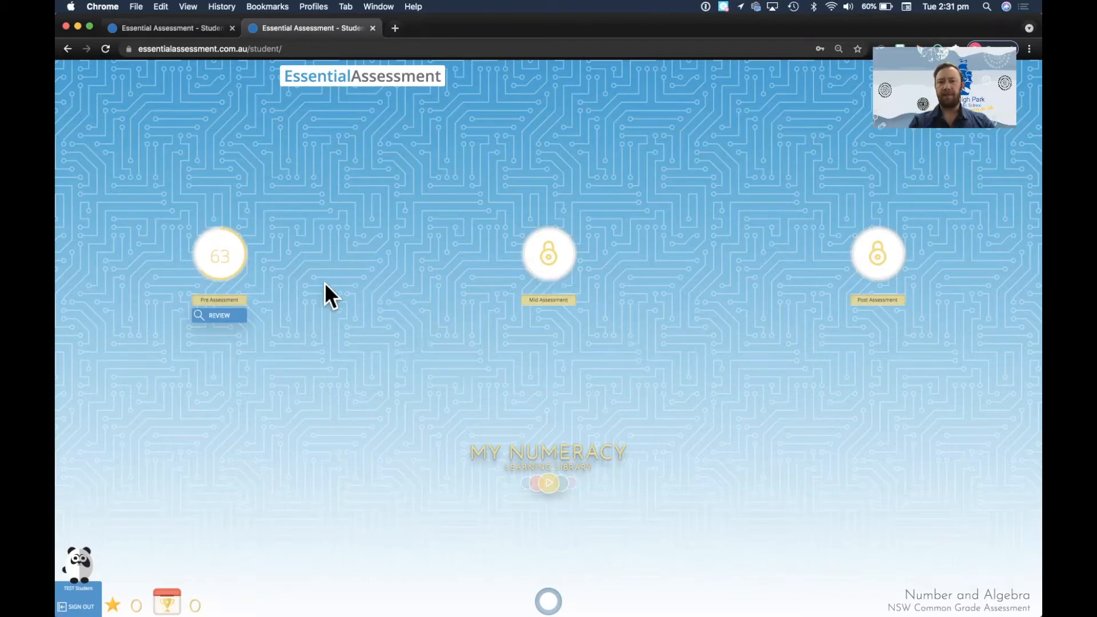
pyautogui.moveTo(213, 252); pyautogui.dragTo(230, 254)
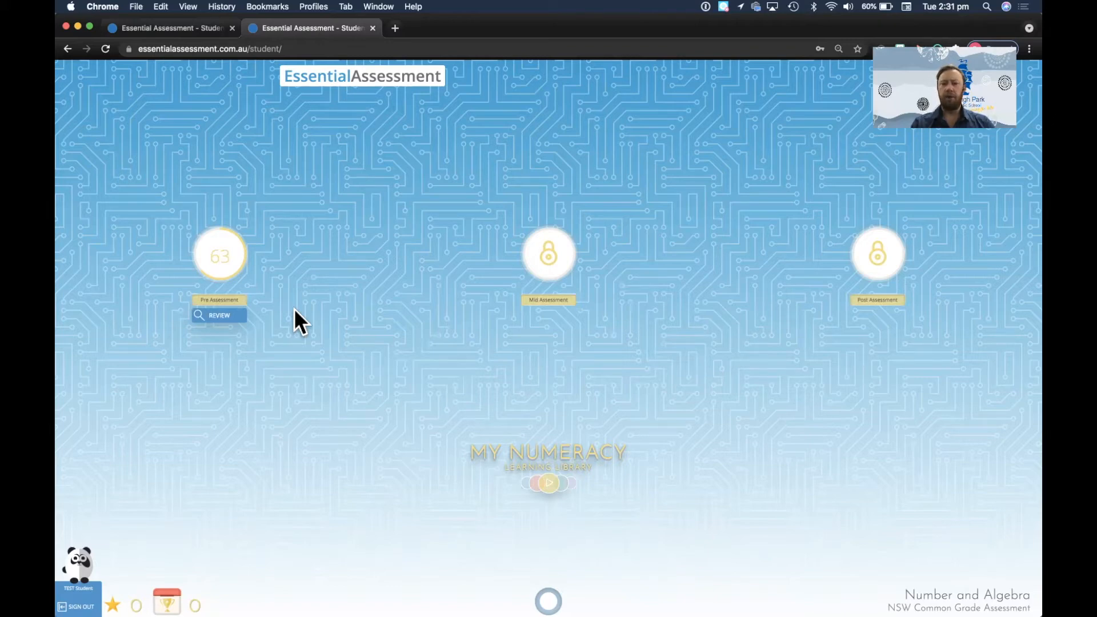
pyautogui.click(220, 320)
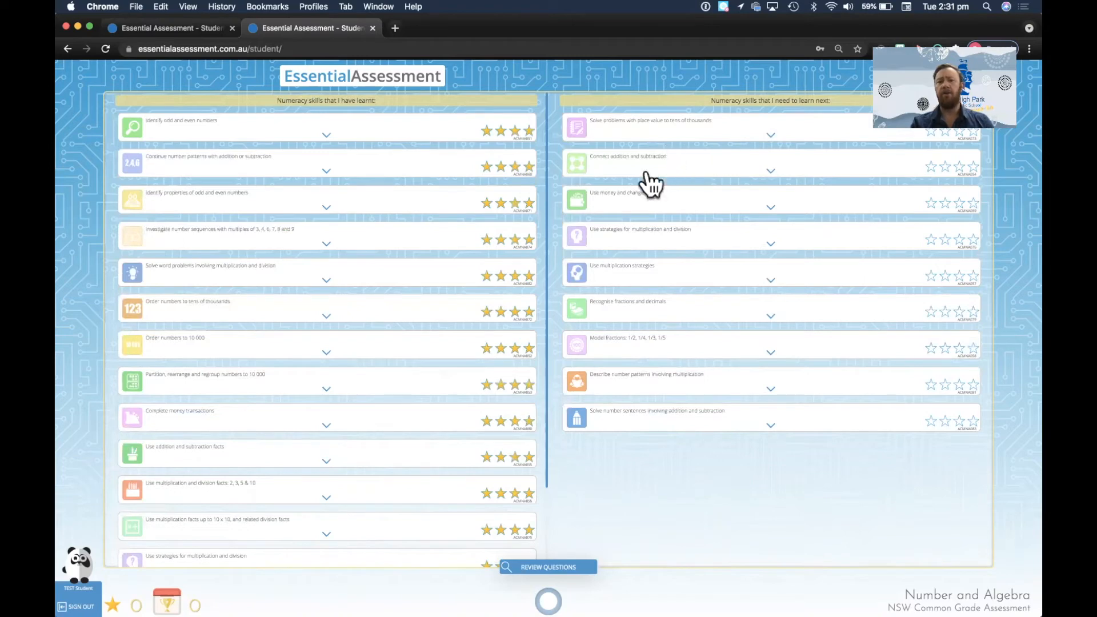
# - Open the pre-assessment question review and look through the answered questions up to question 4
pyautogui.click(521, 567)
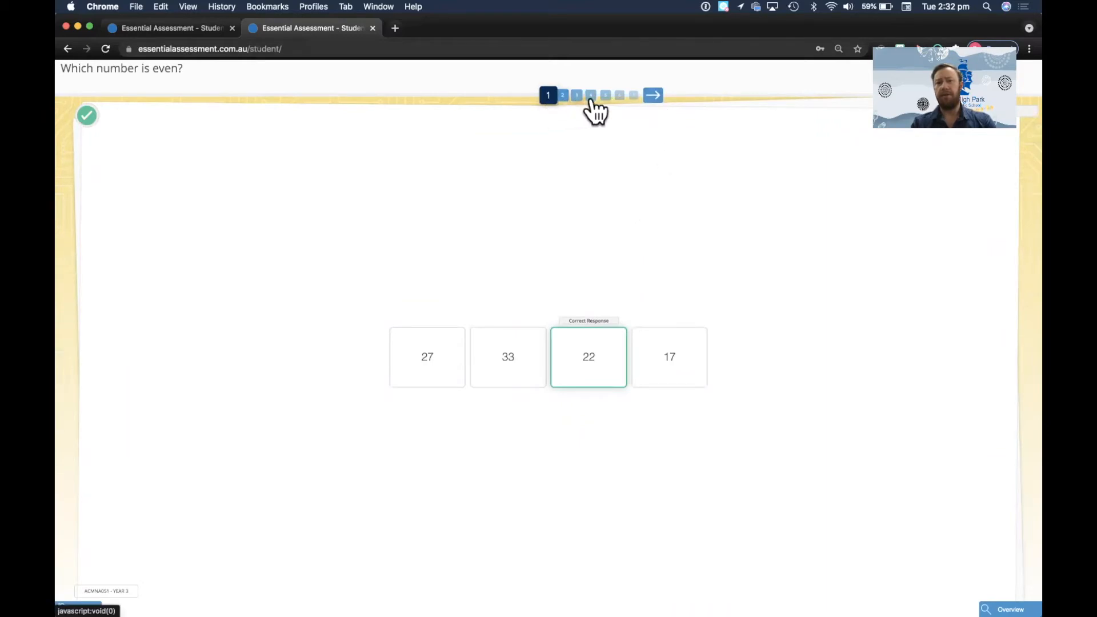
pyautogui.click(653, 96)
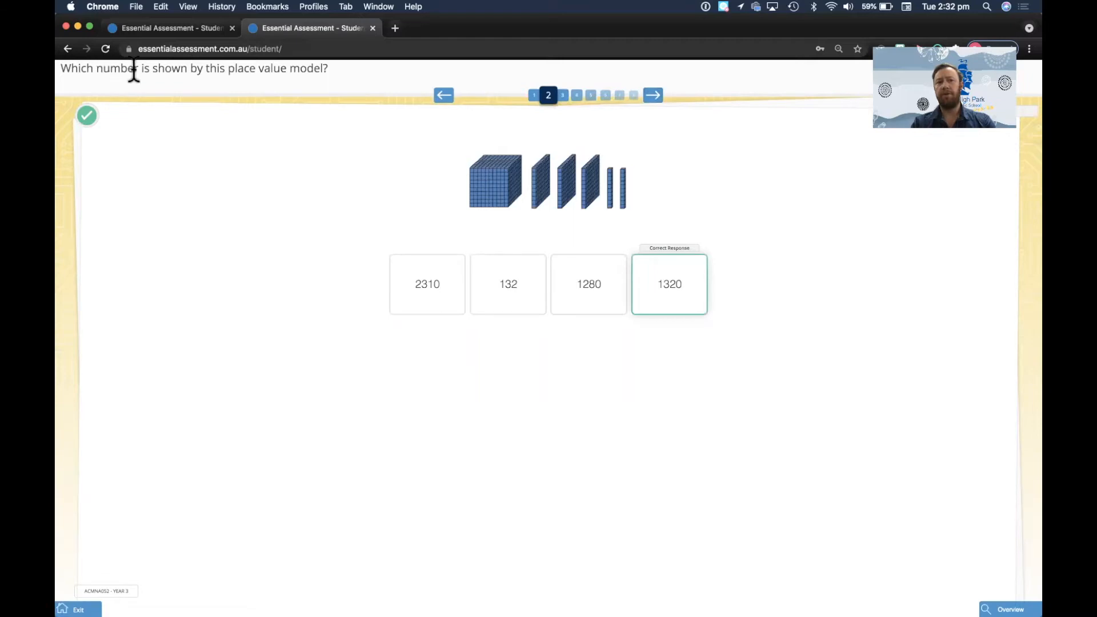
pyautogui.moveTo(64, 73); pyautogui.dragTo(311, 75)
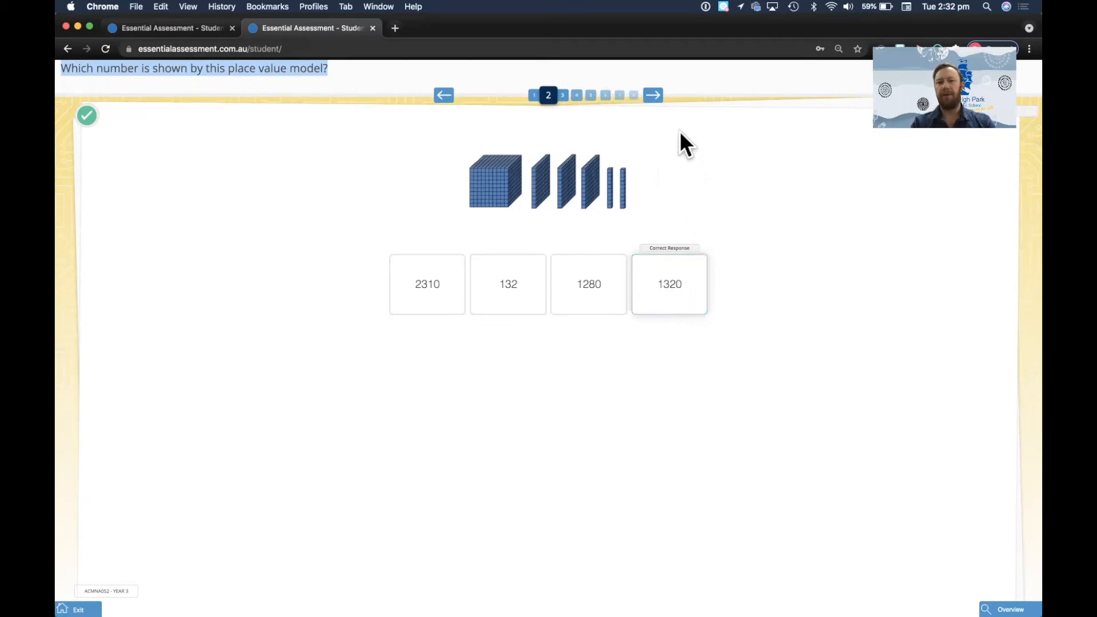
pyautogui.click(655, 97)
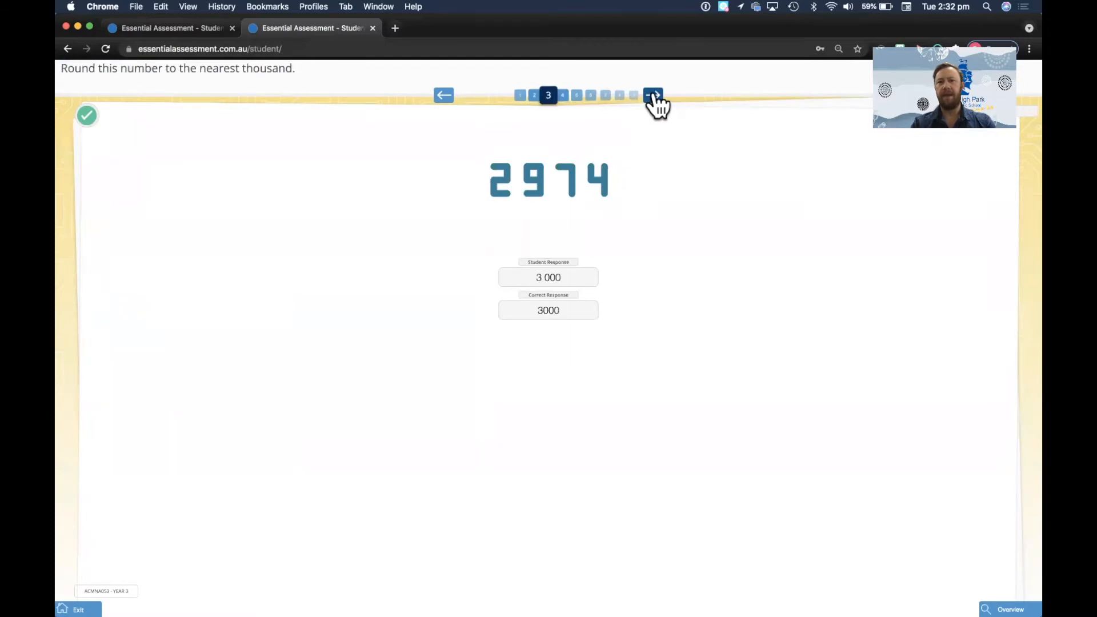
pyautogui.click(654, 97)
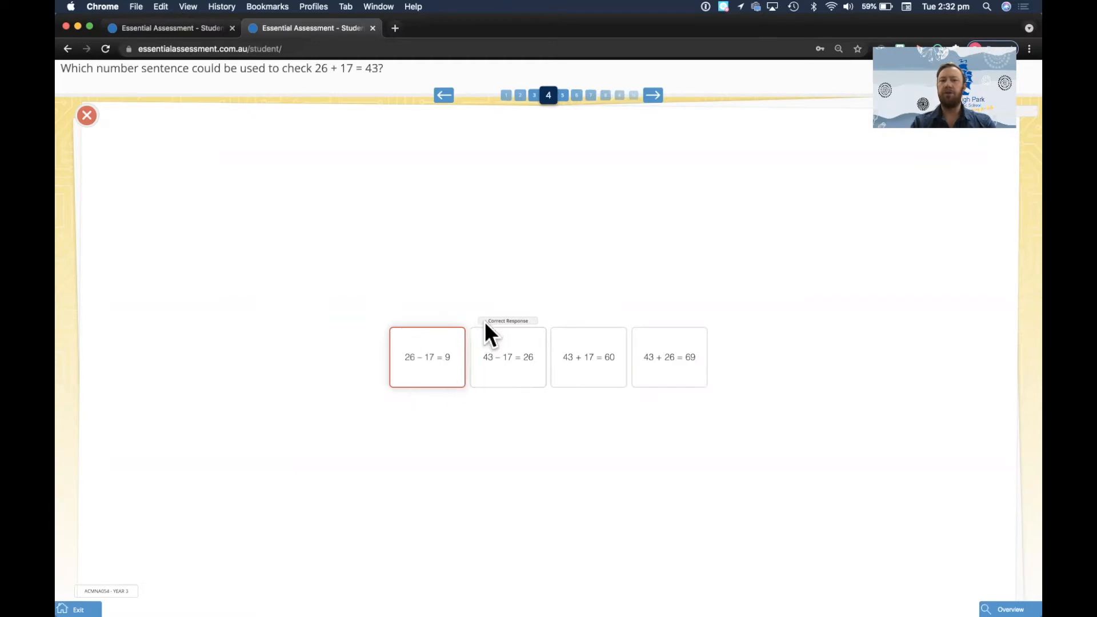
# - Continue through the reviewed answers from question 4 to question 12
pyautogui.click(654, 97)
pyautogui.click(654, 98)
pyautogui.click(654, 97)
pyautogui.click(654, 97)
pyautogui.click(655, 97)
pyautogui.click(654, 97)
pyautogui.click(654, 97)
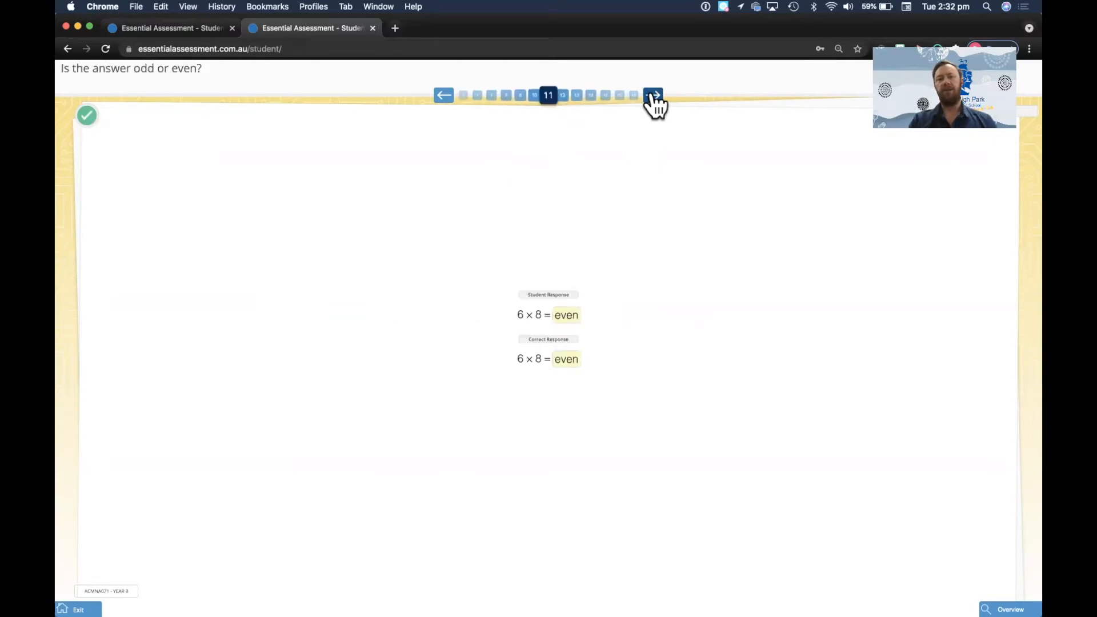
pyautogui.click(654, 97)
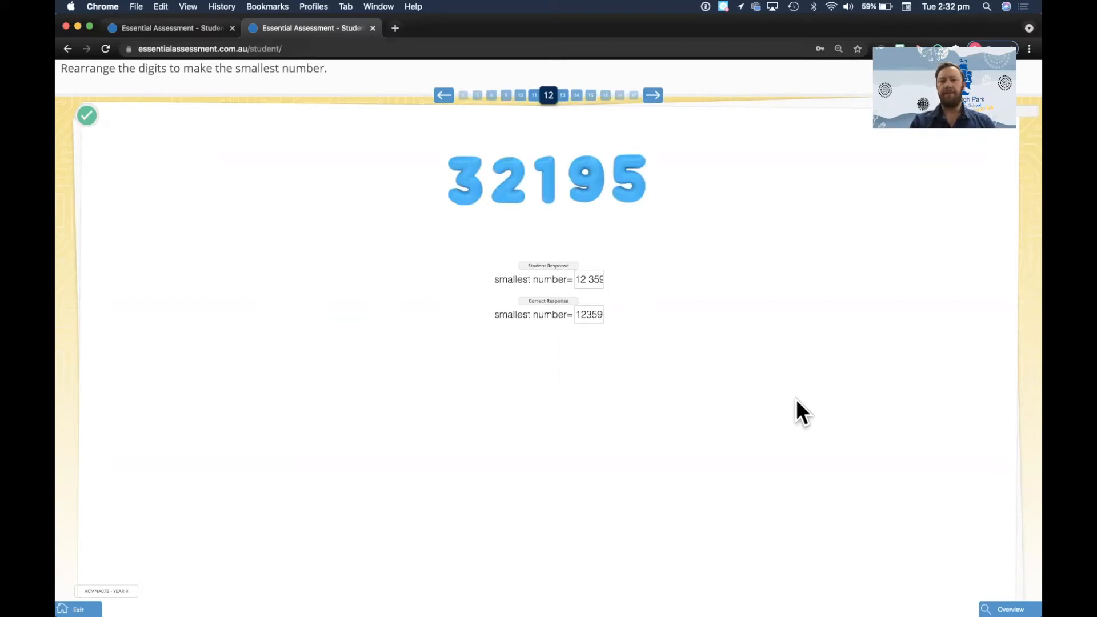
# - Use the question overview to inspect question 21 on number sequences, and exit the question review
pyautogui.click(1009, 609)
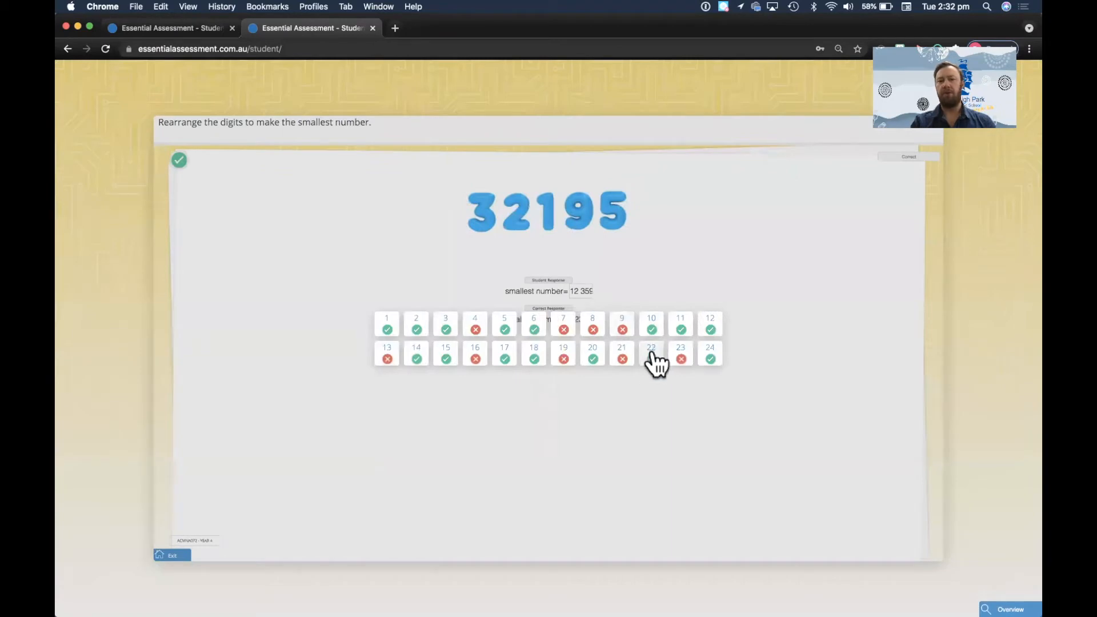
pyautogui.click(625, 353)
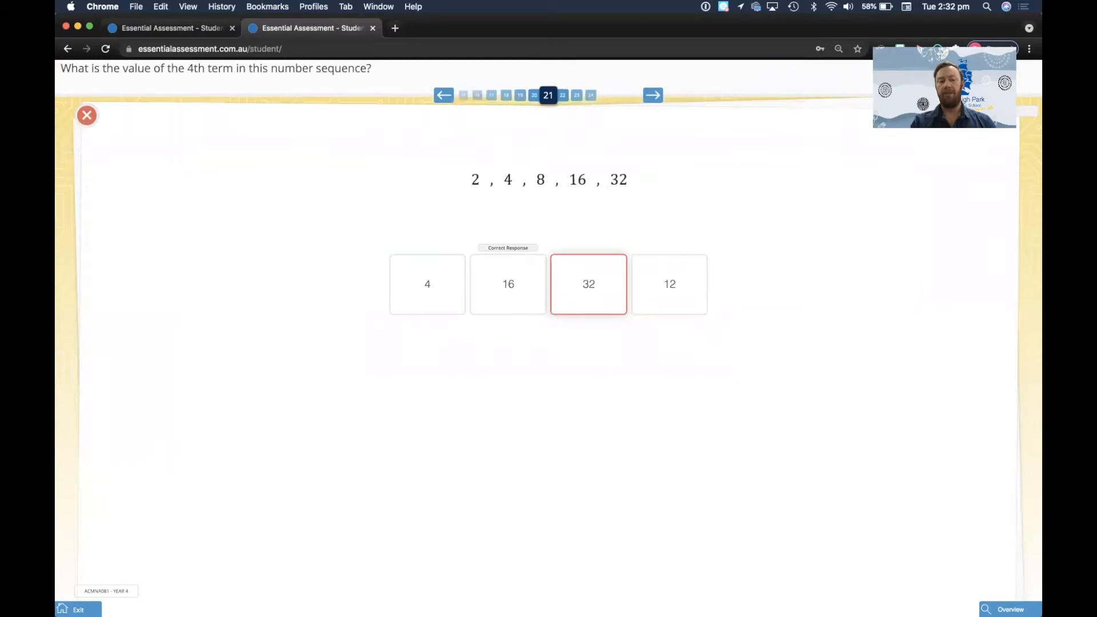
pyautogui.click(79, 609)
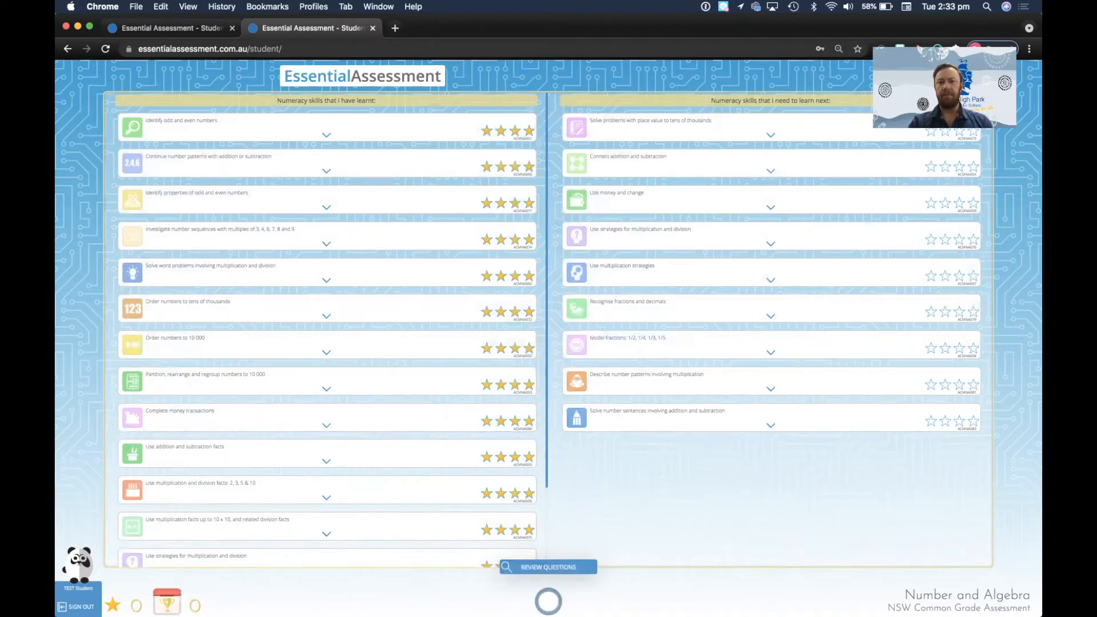
# - View the Measurement and Geometry assessment page and return to the list of maths strands
pyautogui.click(549, 602)
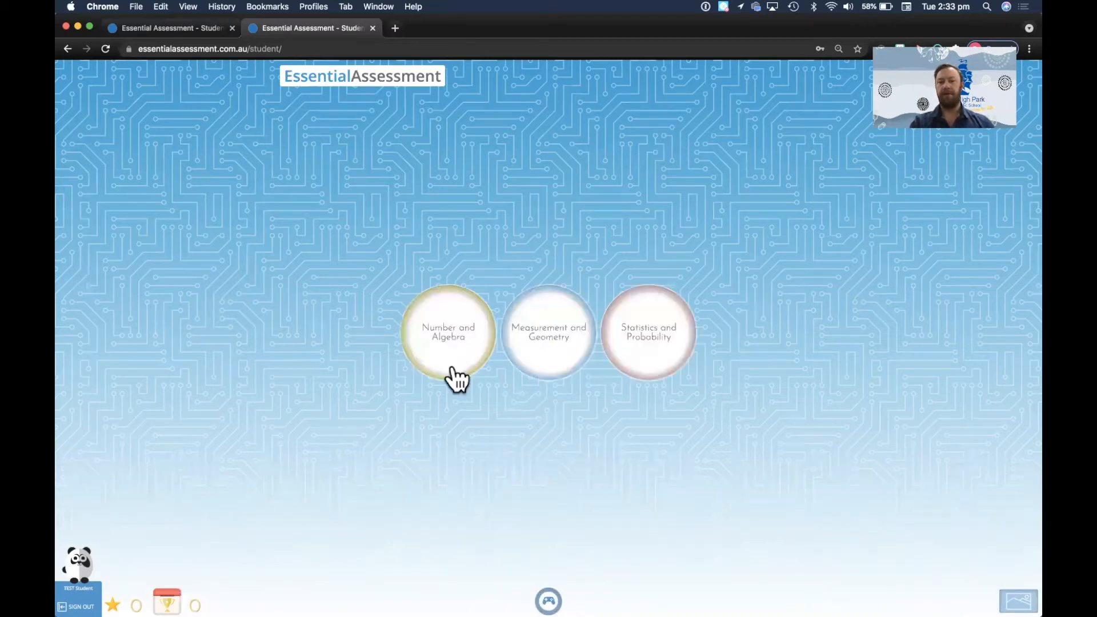
pyautogui.click(547, 331)
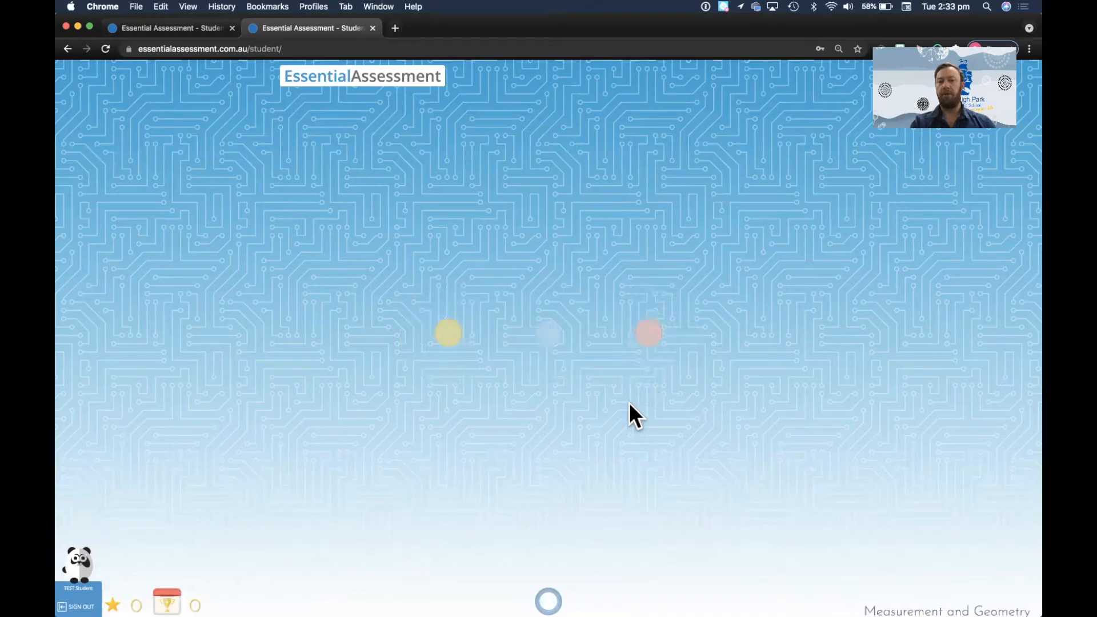
pyautogui.click(556, 342)
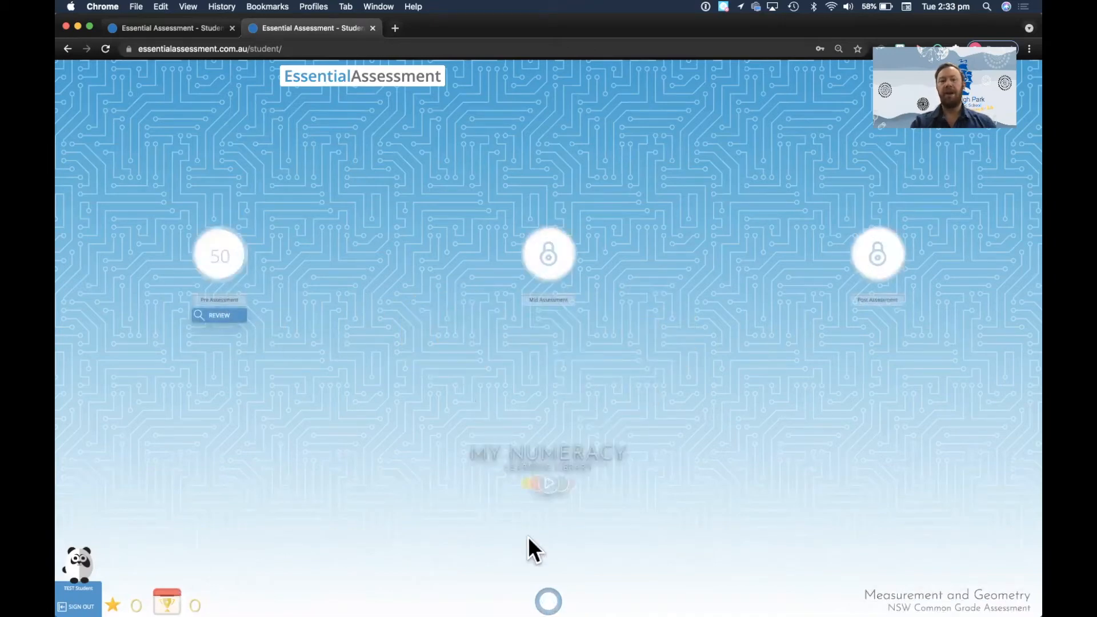
pyautogui.click(549, 602)
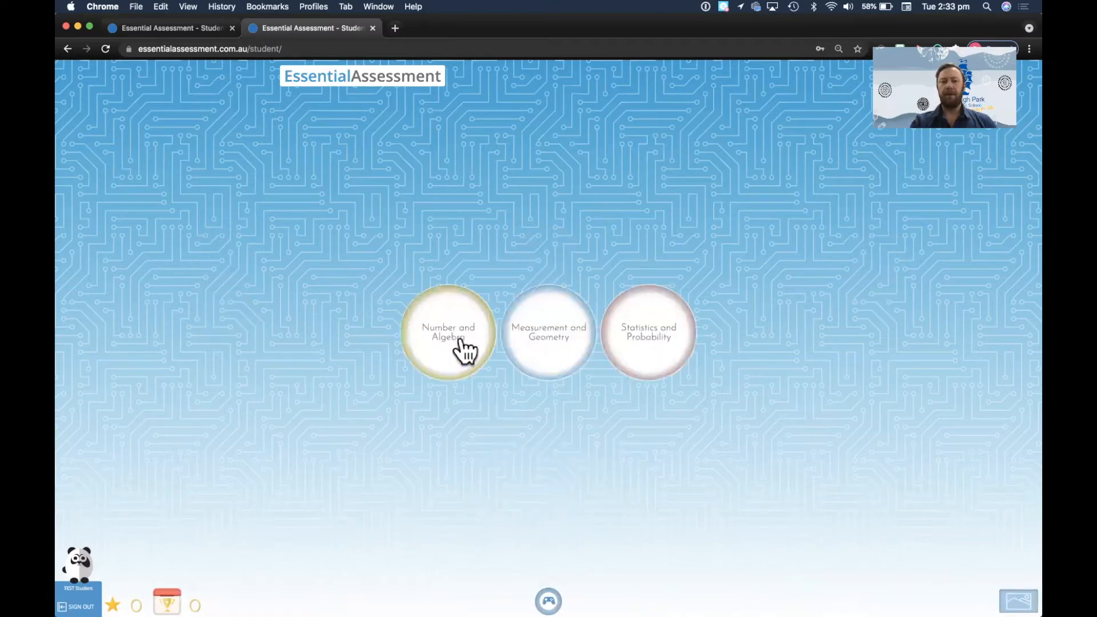
# - Open the Addition and Subtraction learning goals in the Number and Algebra section of My Numeracy
pyautogui.click(451, 343)
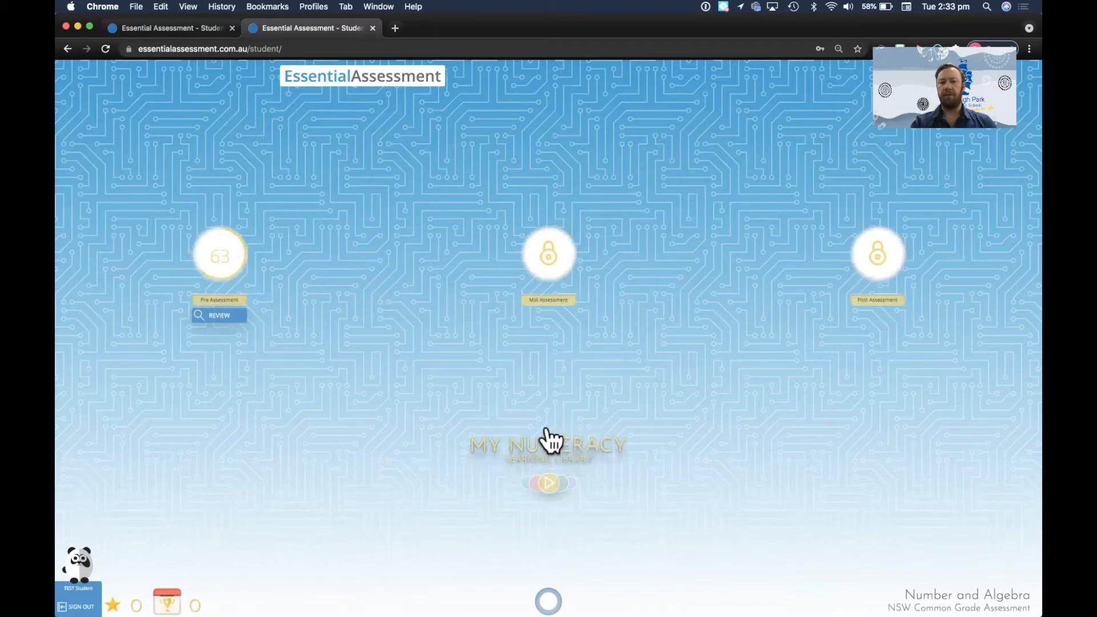
pyautogui.click(561, 485)
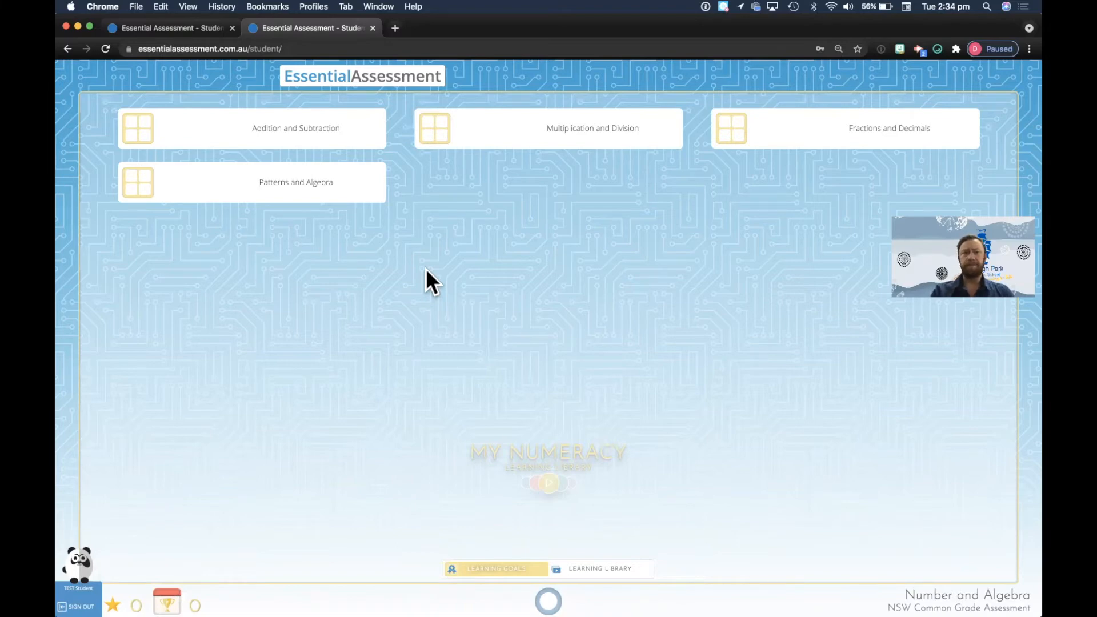
pyautogui.click(304, 131)
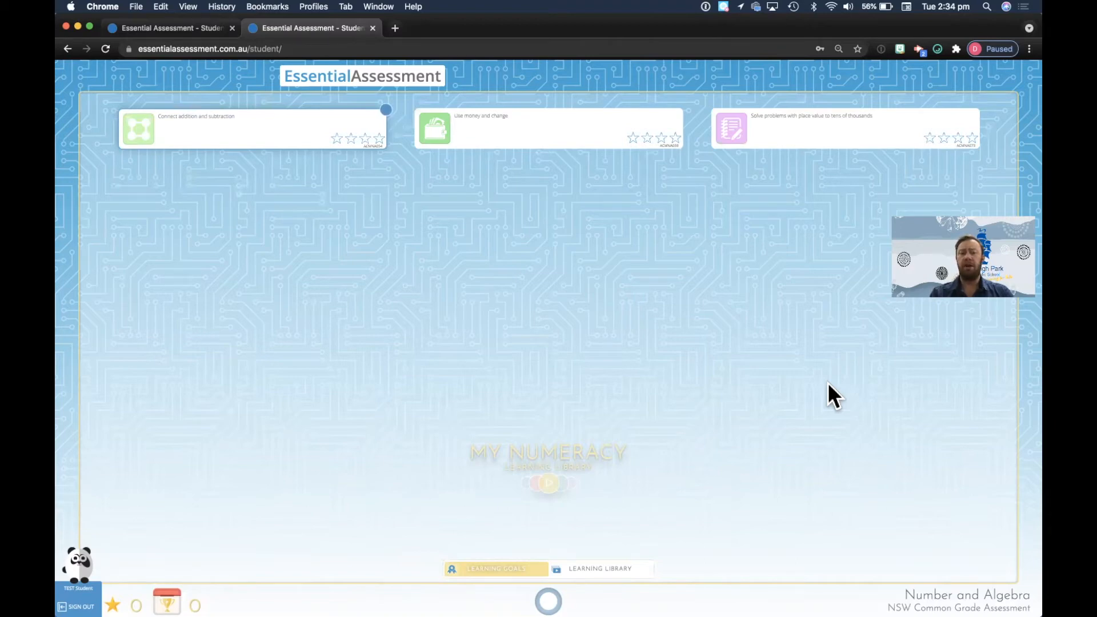
pyautogui.click(567, 570)
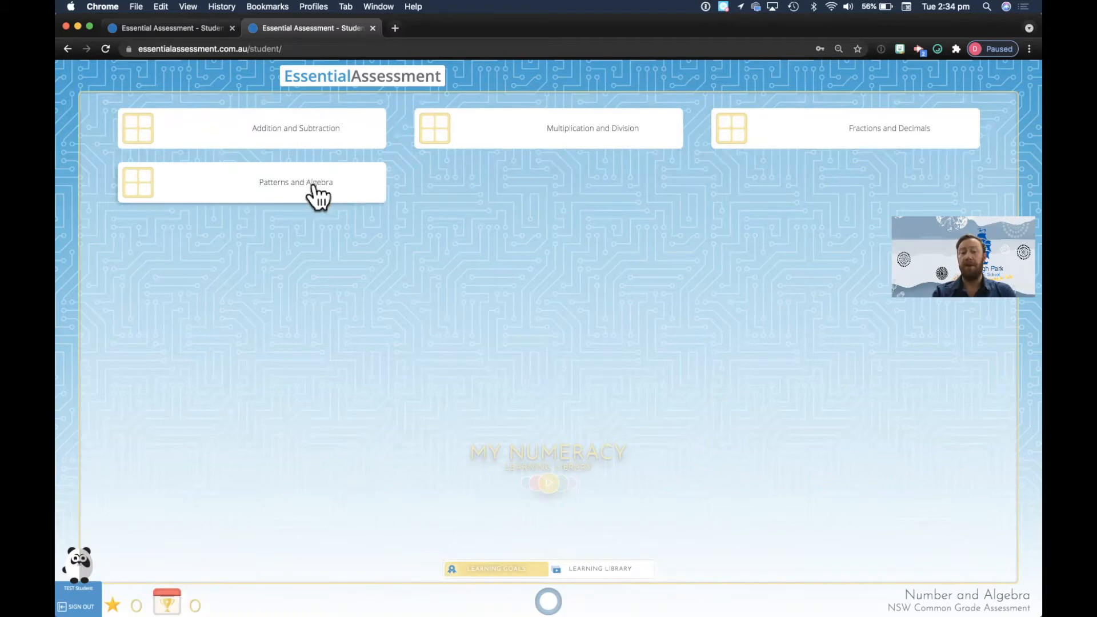
pyautogui.click(274, 134)
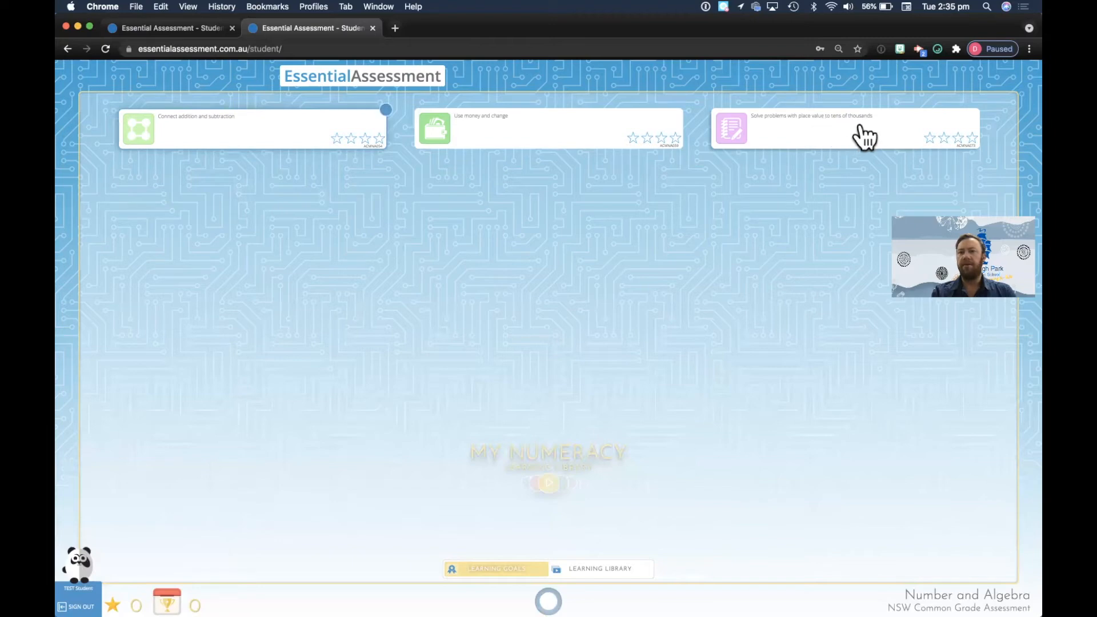
# - View the goal cards for Connect addition and subtraction and for Use money and change, and return to the goal list
pyautogui.click(235, 137)
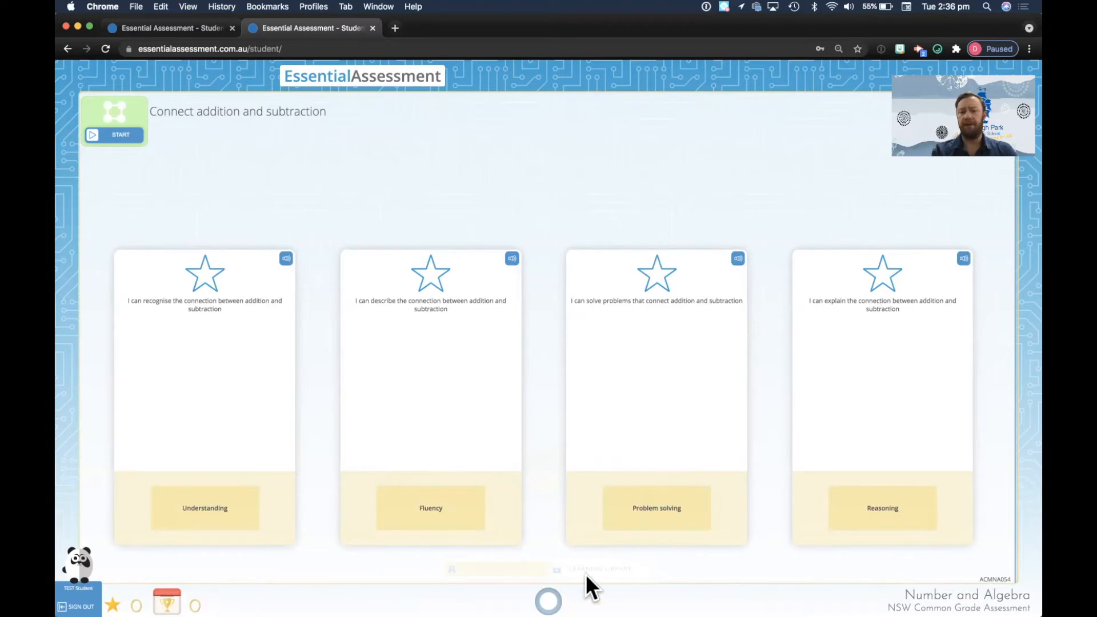
pyautogui.click(549, 601)
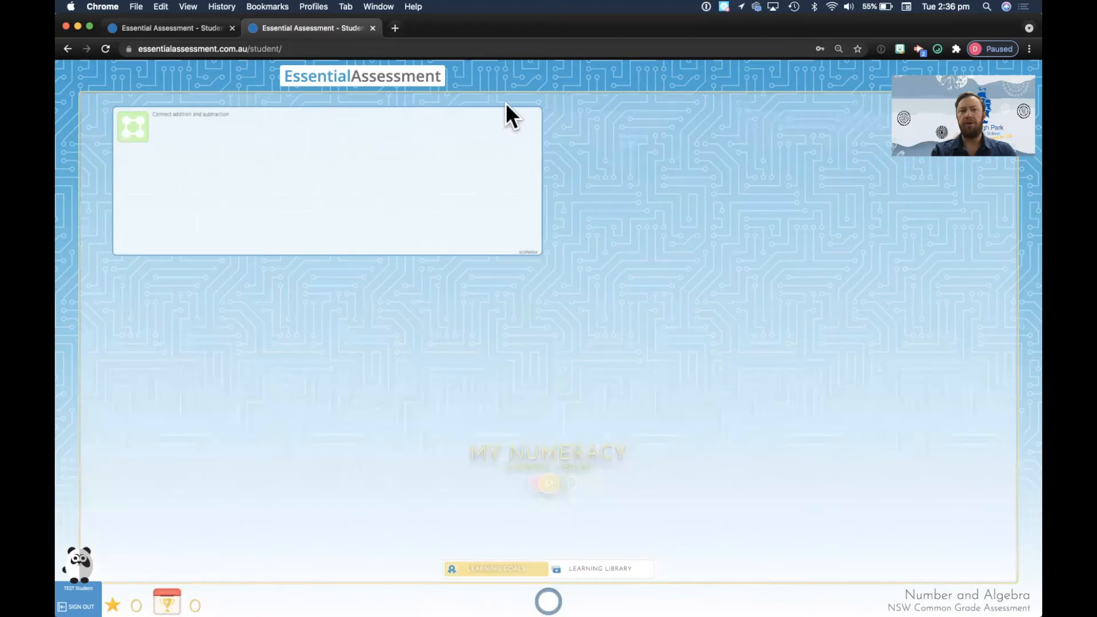
pyautogui.click(510, 137)
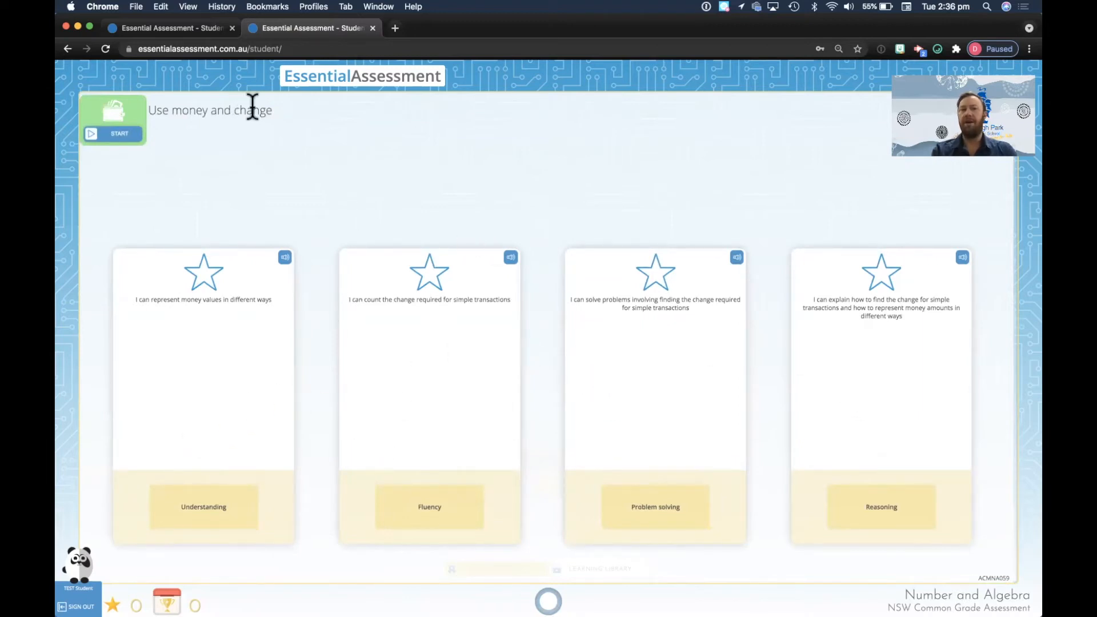
pyautogui.moveTo(272, 110); pyautogui.dragTo(155, 110)
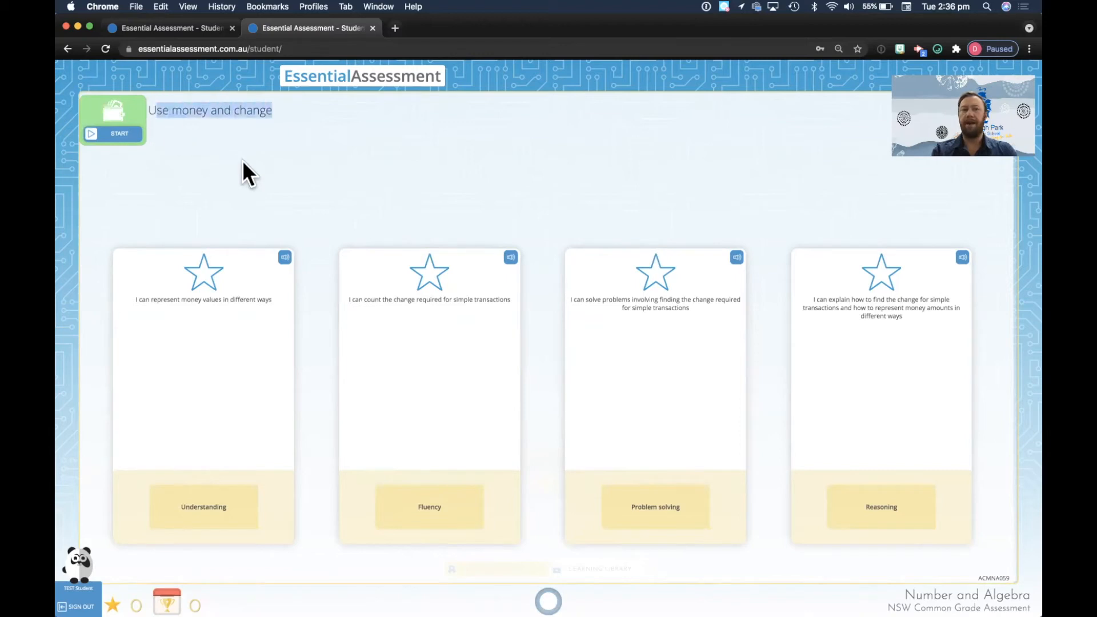
pyautogui.click(549, 601)
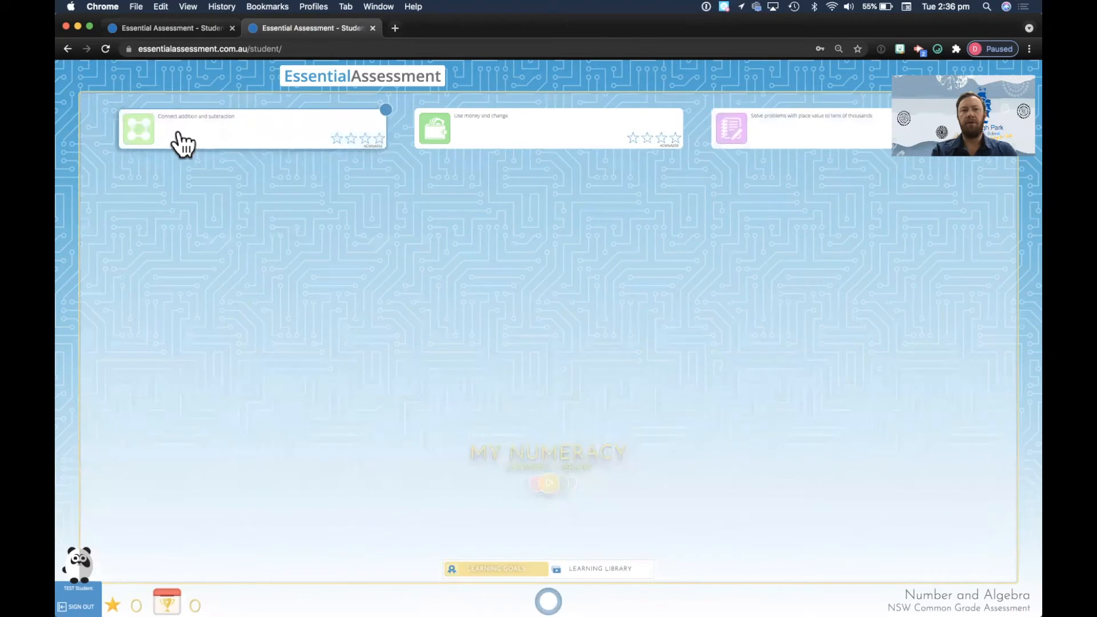
# - Start the Connect addition and subtraction activity and play its two-digit addition video in full screen
pyautogui.click(177, 129)
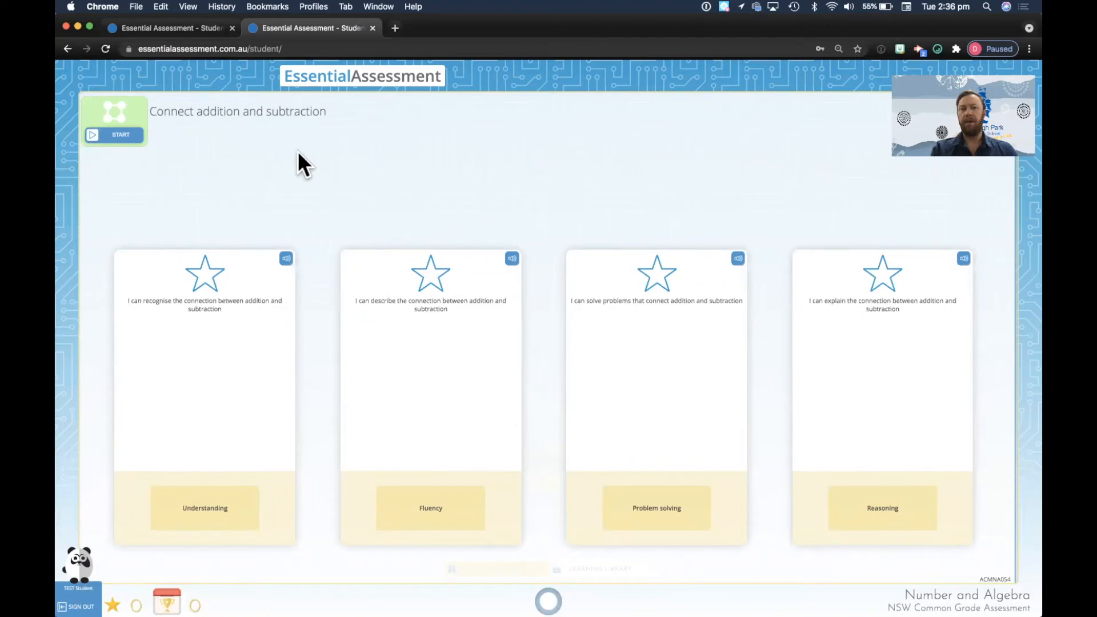
pyautogui.click(105, 137)
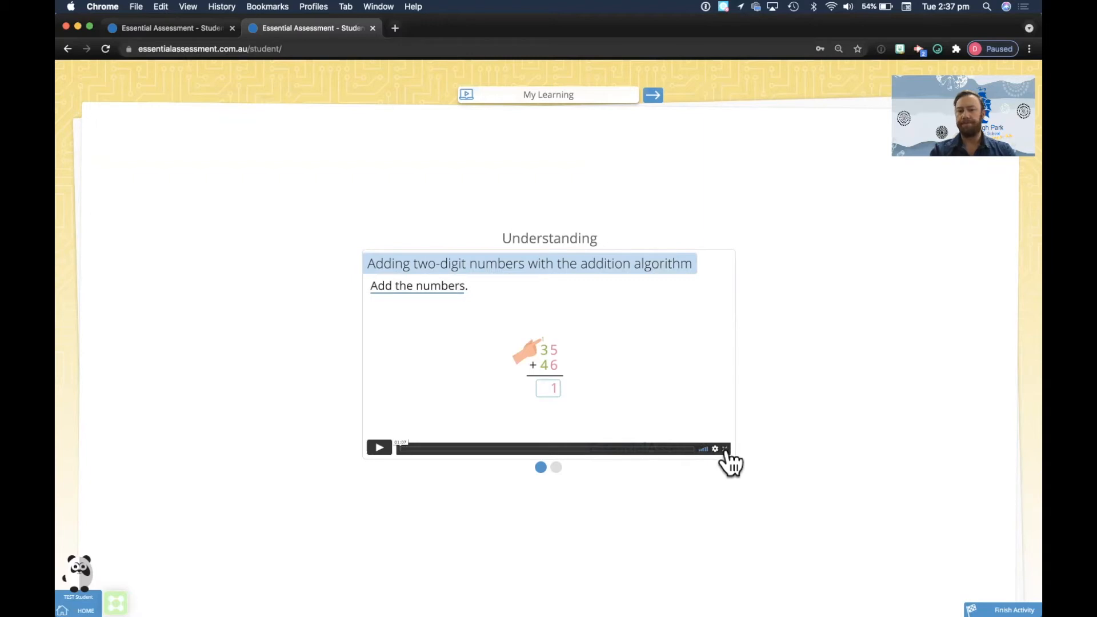
pyautogui.click(725, 450)
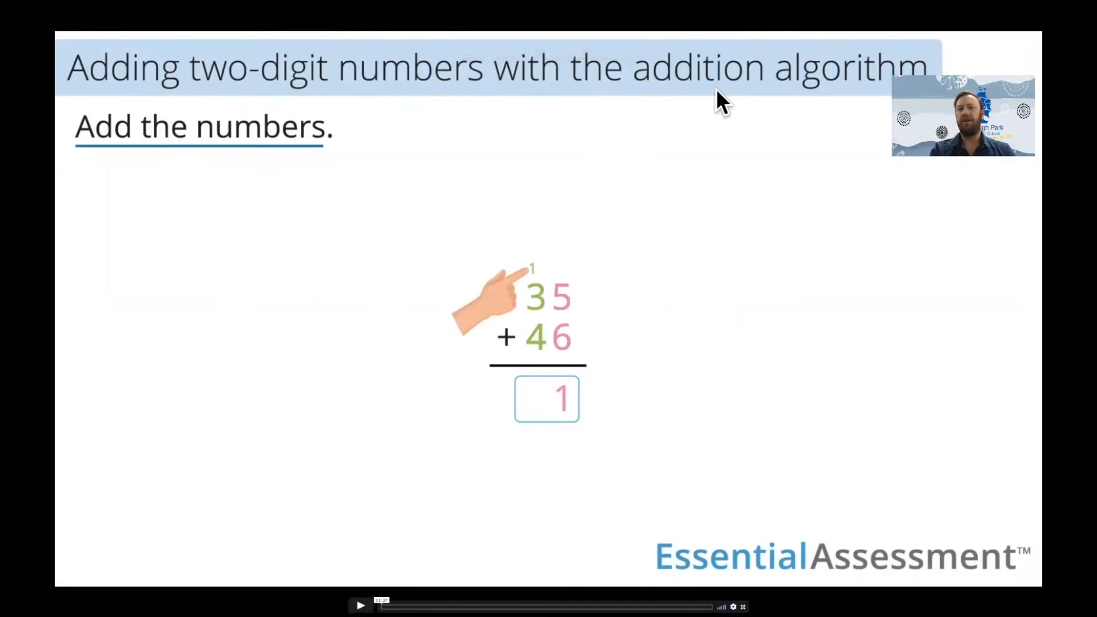
pyautogui.click(360, 605)
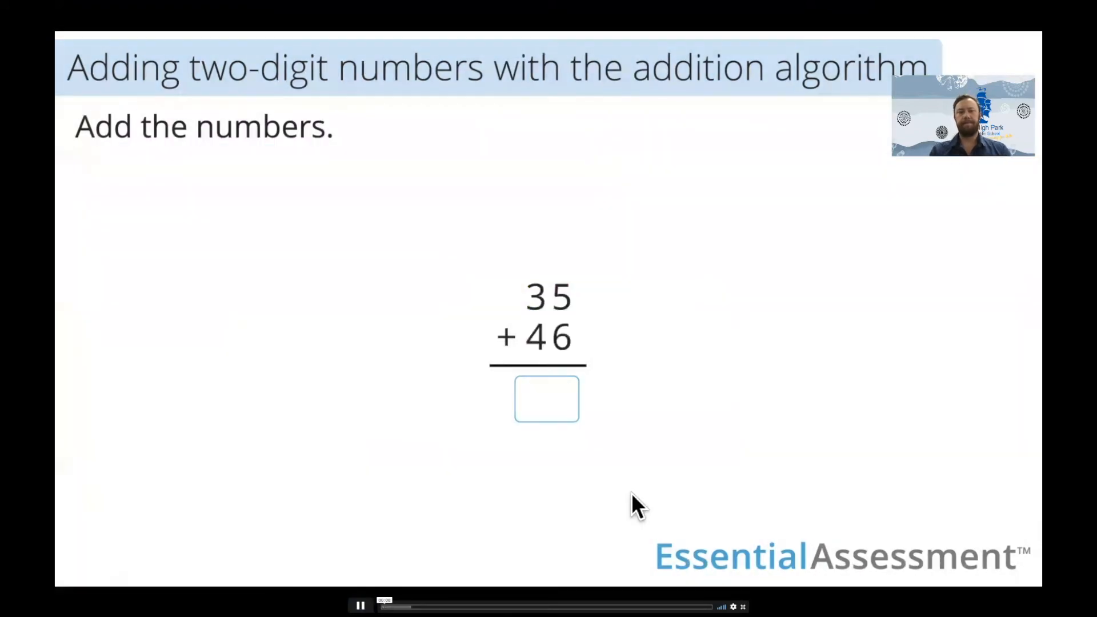
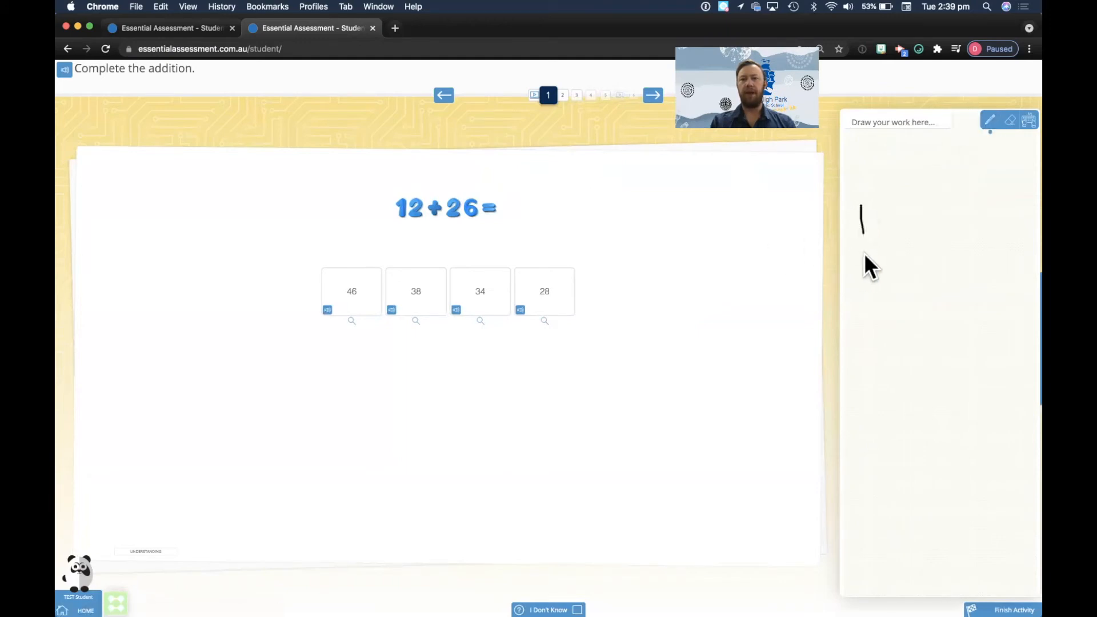
# - Handwrite the vertical working 12 + 26 = 38 in the drawing area for question 1
pyautogui.moveTo(853, 281)
pyautogui.mouseDown()
pyautogui.moveTo(866, 288)
pyautogui.moveTo(851, 329)
pyautogui.mouseUp()
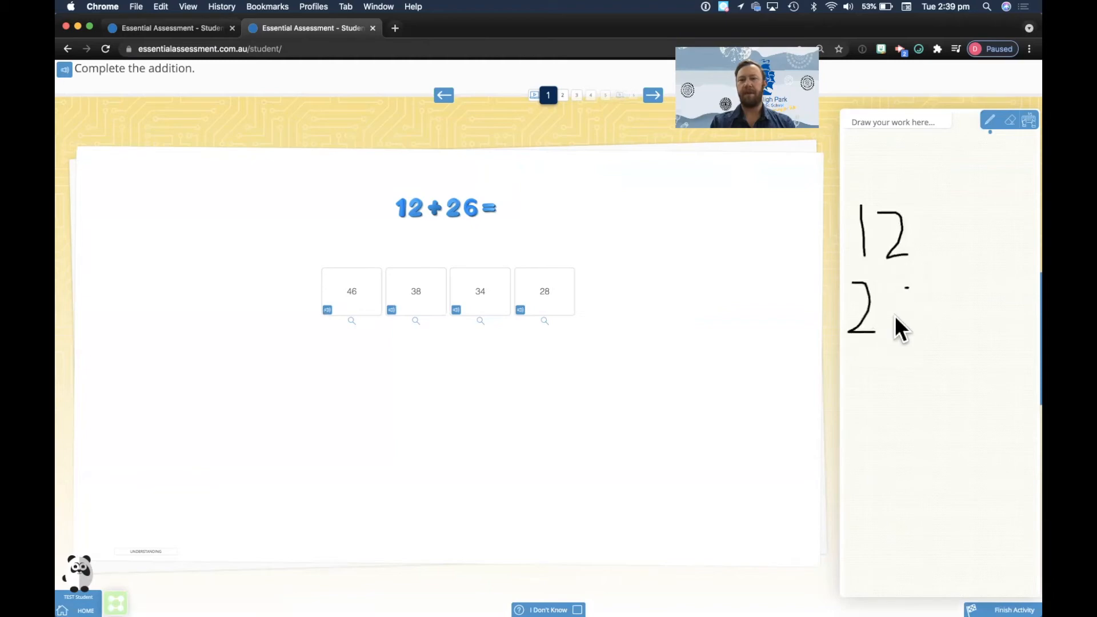
pyautogui.moveTo(854, 345); pyautogui.dragTo(968, 346)
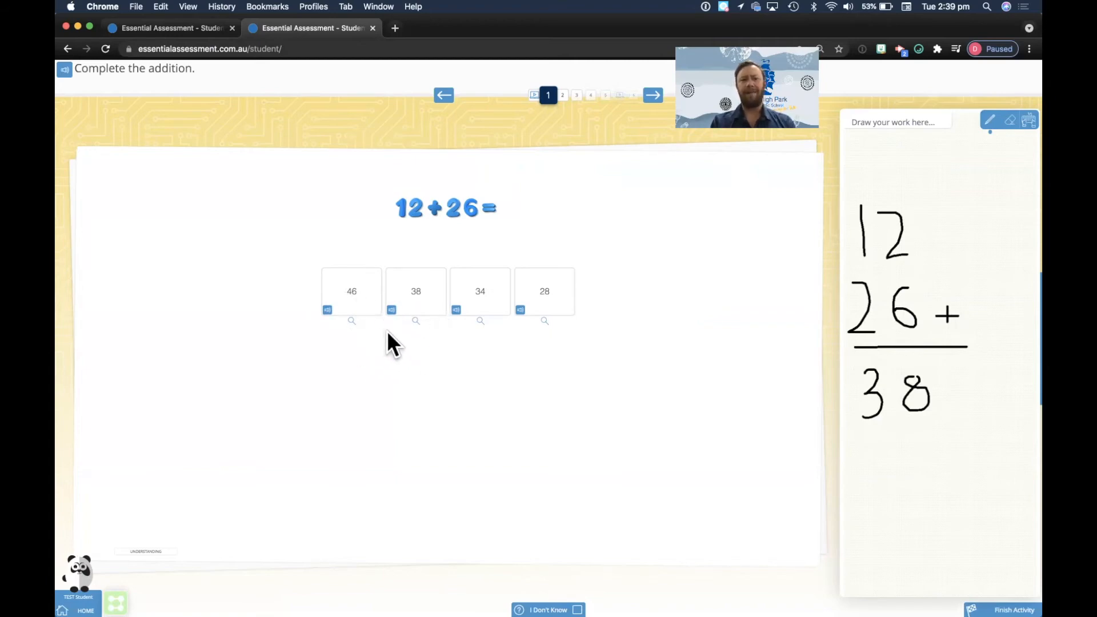
# - Listen to the question 1 instruction and the four answer options 46, 38, 34 and 28 read aloud
pyautogui.click(73, 74)
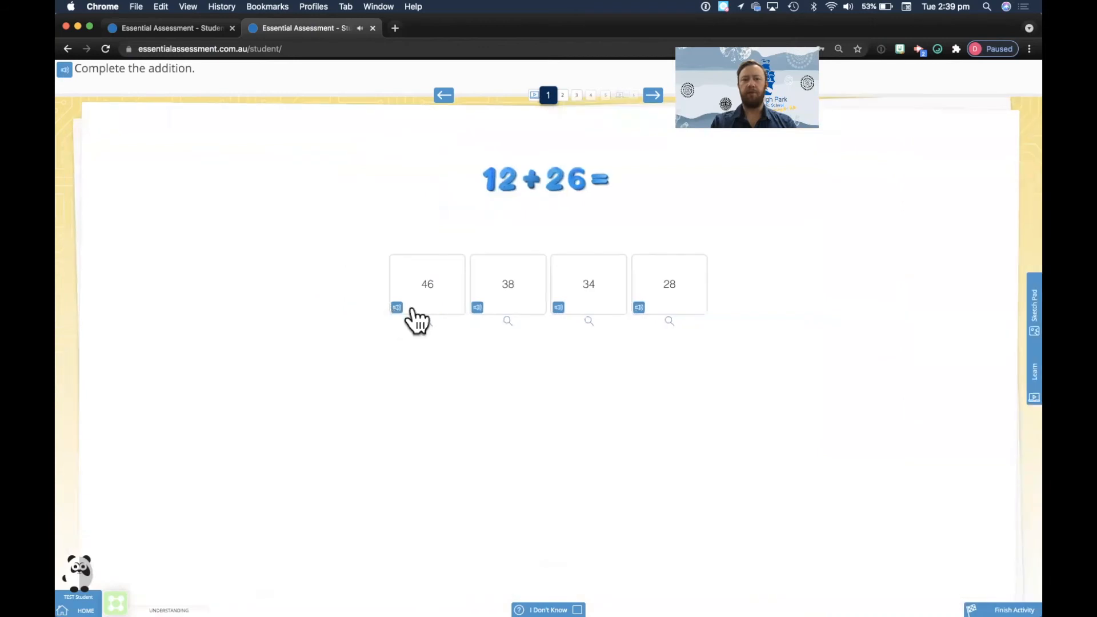
pyautogui.click(395, 307)
pyautogui.click(477, 307)
pyautogui.click(558, 307)
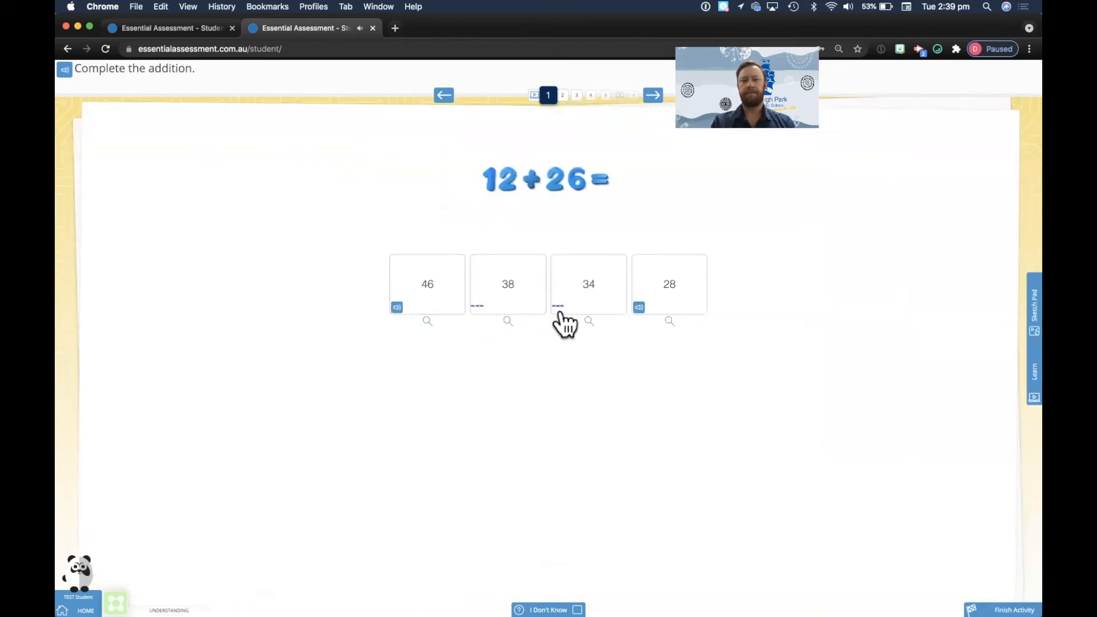
pyautogui.click(639, 307)
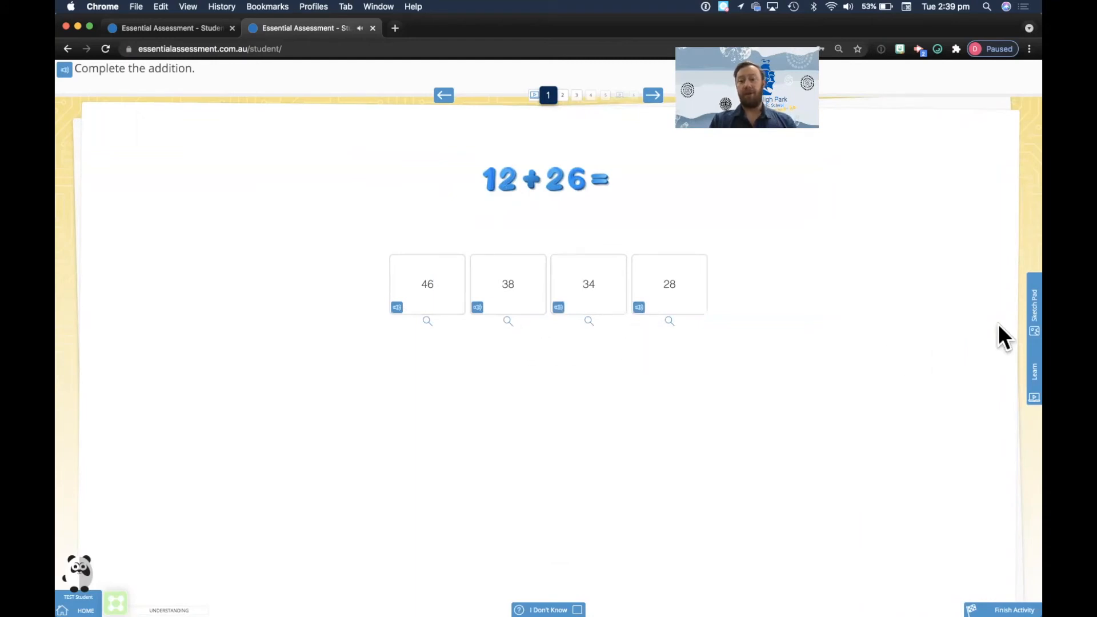
# - Check the sketch pad working for 12 + 26, choose 38 as the answer and continue to question 2
pyautogui.click(1021, 309)
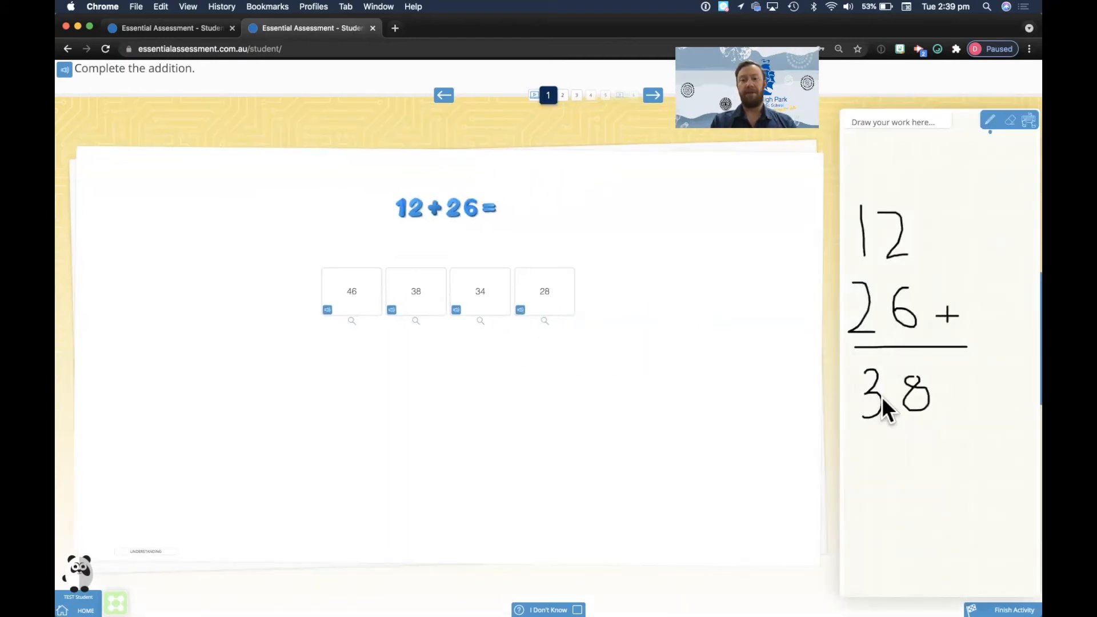
pyautogui.click(423, 296)
pyautogui.click(534, 301)
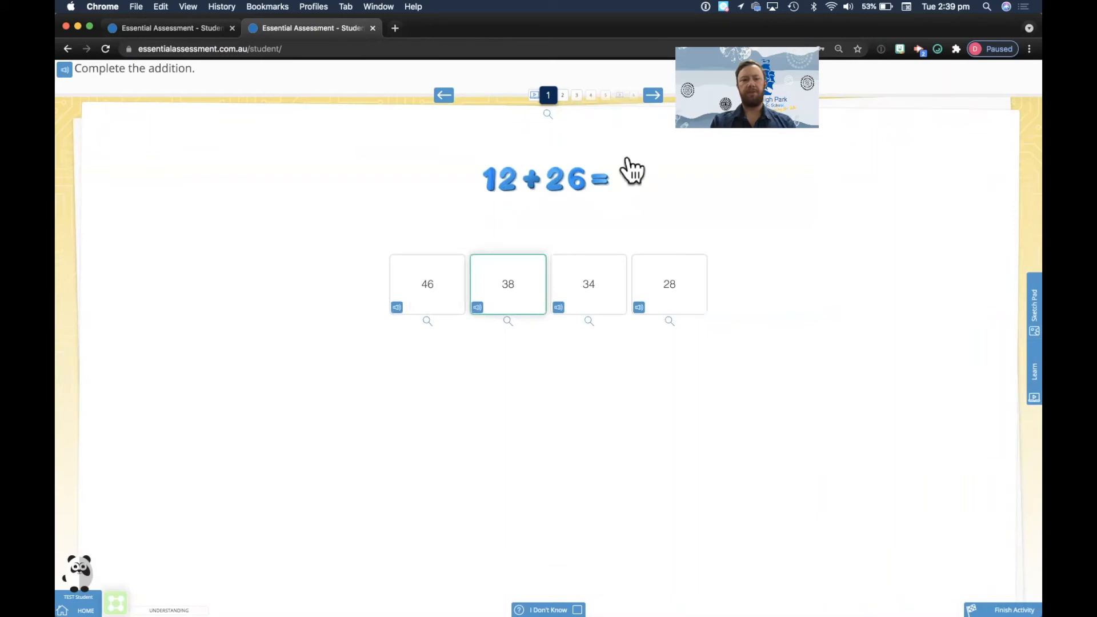
pyautogui.click(654, 96)
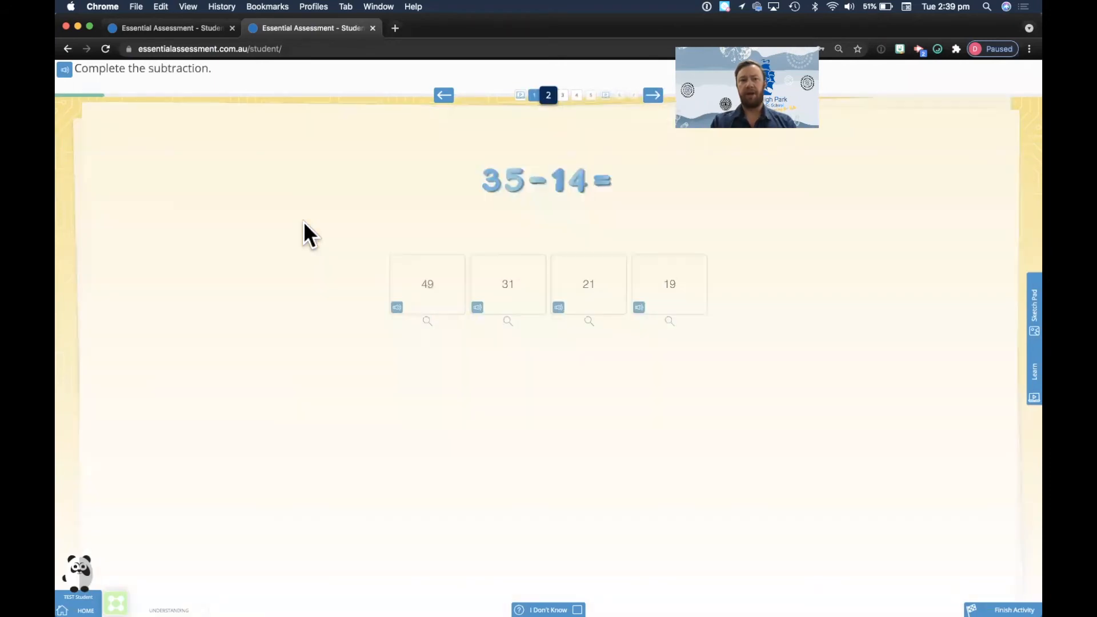
# - Revisit the marked question 1, return to 35 − 14 in question 2, flag it as I Don't Know and continue to question 3
pyautogui.click(445, 96)
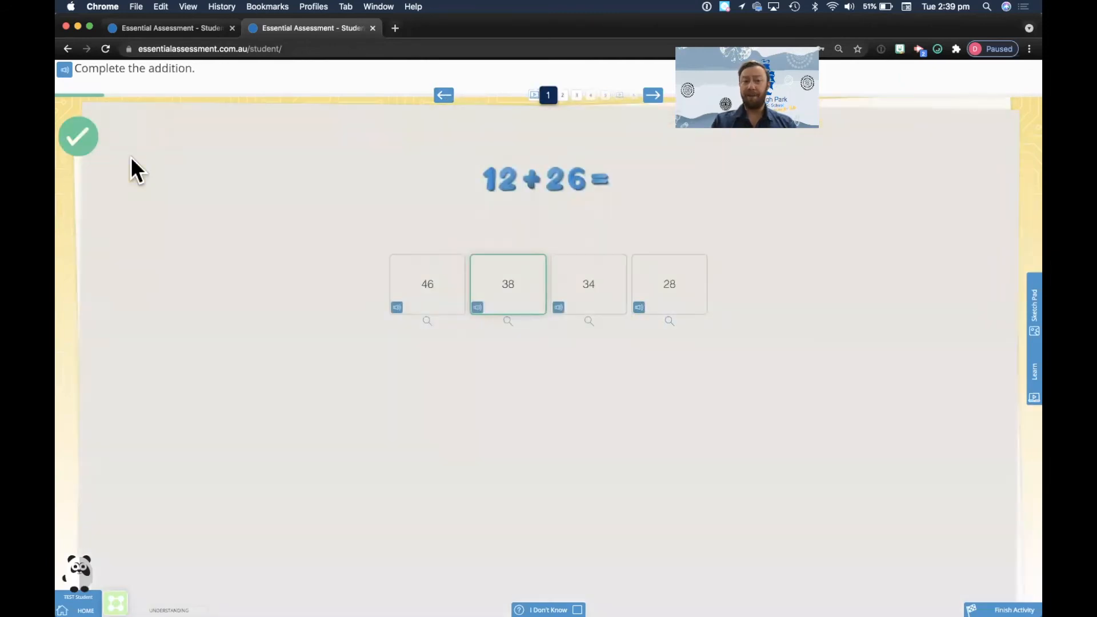
pyautogui.click(652, 95)
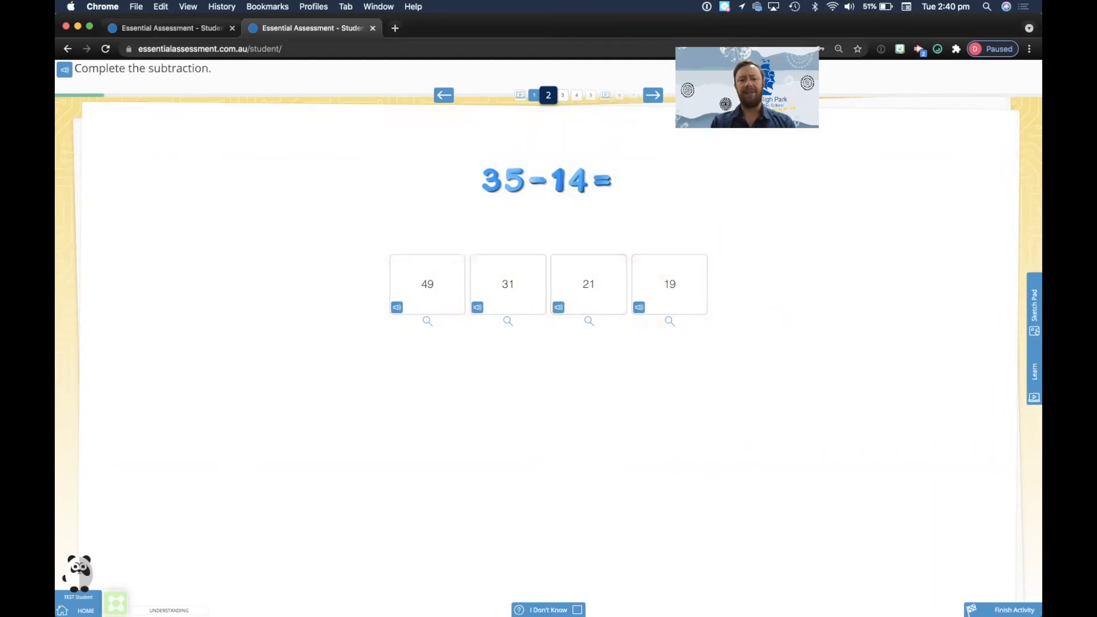
pyautogui.click(577, 609)
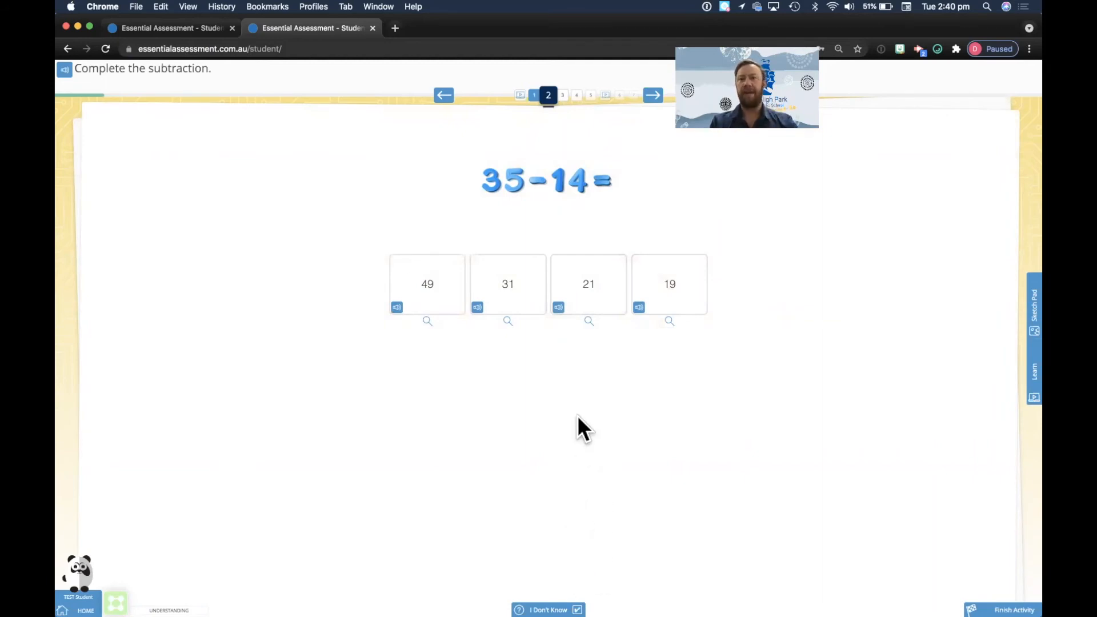
pyautogui.click(654, 97)
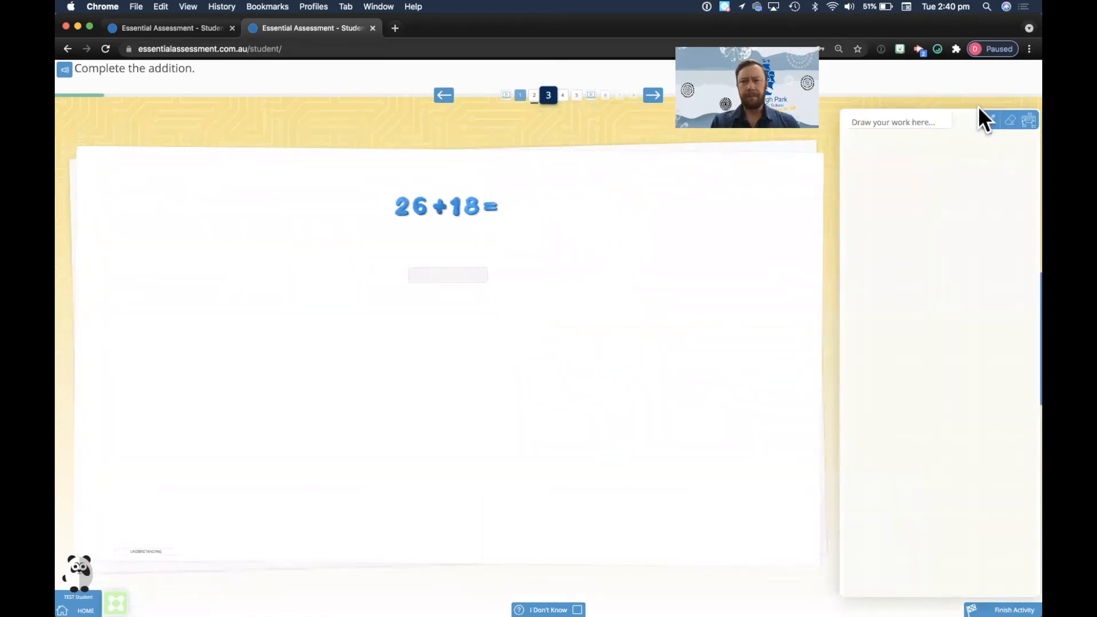
# - Handwrite the vertical working for 26 + 18 in question 3's sketch pad, with 14 below the line
pyautogui.moveTo(886, 237)
pyautogui.mouseDown()
pyautogui.moveTo(890, 279)
pyautogui.moveTo(920, 281)
pyautogui.mouseUp()
pyautogui.moveTo(946, 231); pyautogui.dragTo(949, 278)
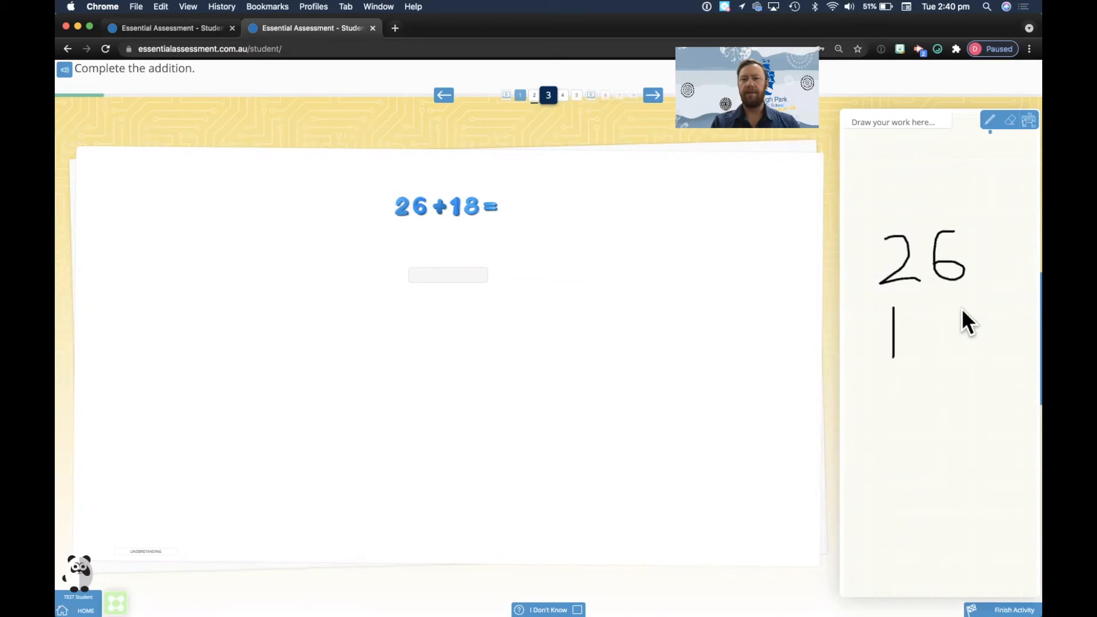
pyautogui.moveTo(947, 320); pyautogui.dragTo(968, 355)
pyautogui.moveTo(958, 311); pyautogui.dragTo(947, 321)
pyautogui.moveTo(873, 382); pyautogui.dragTo(987, 384)
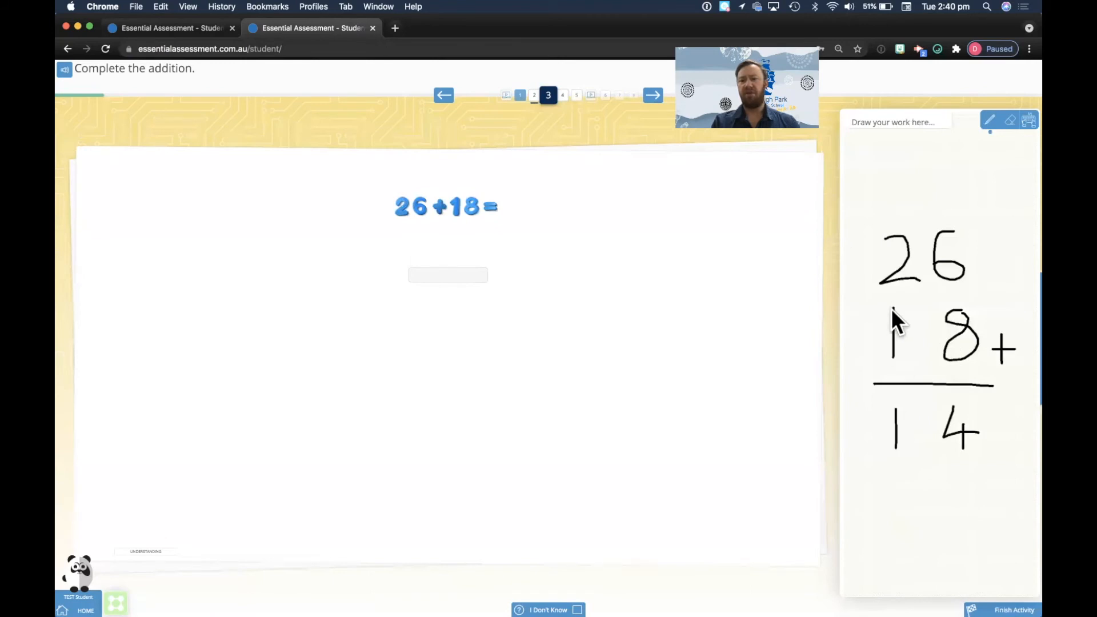
# - Enter 14 as the answer to 26 + 18 in question 3 and continue to the following question
pyautogui.click(442, 274)
pyautogui.click(521, 263)
pyautogui.write('14')
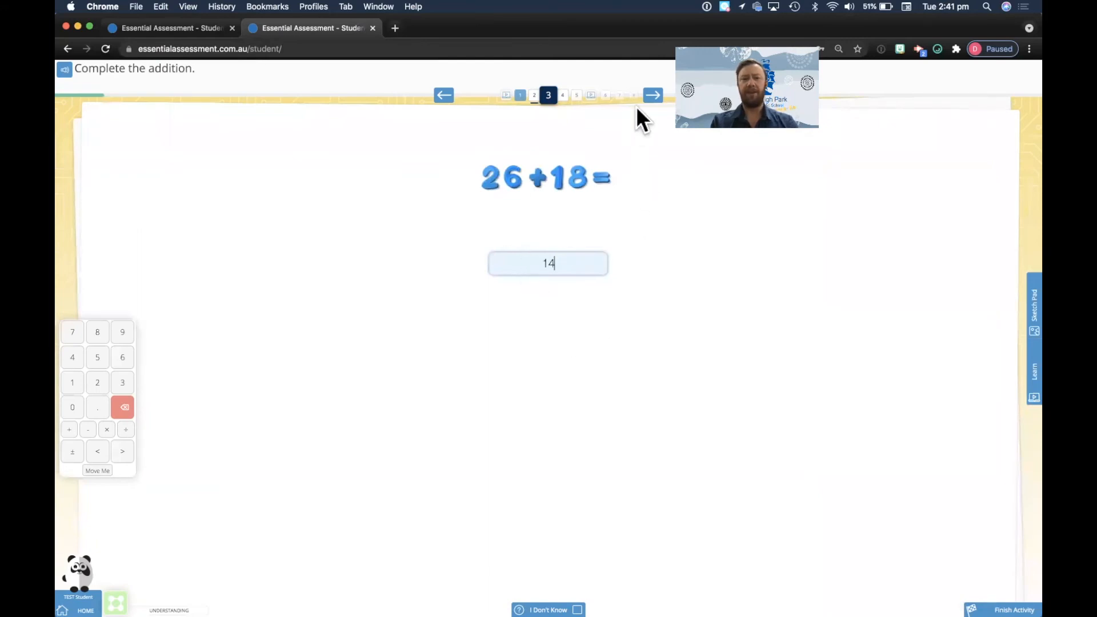
pyautogui.click(652, 96)
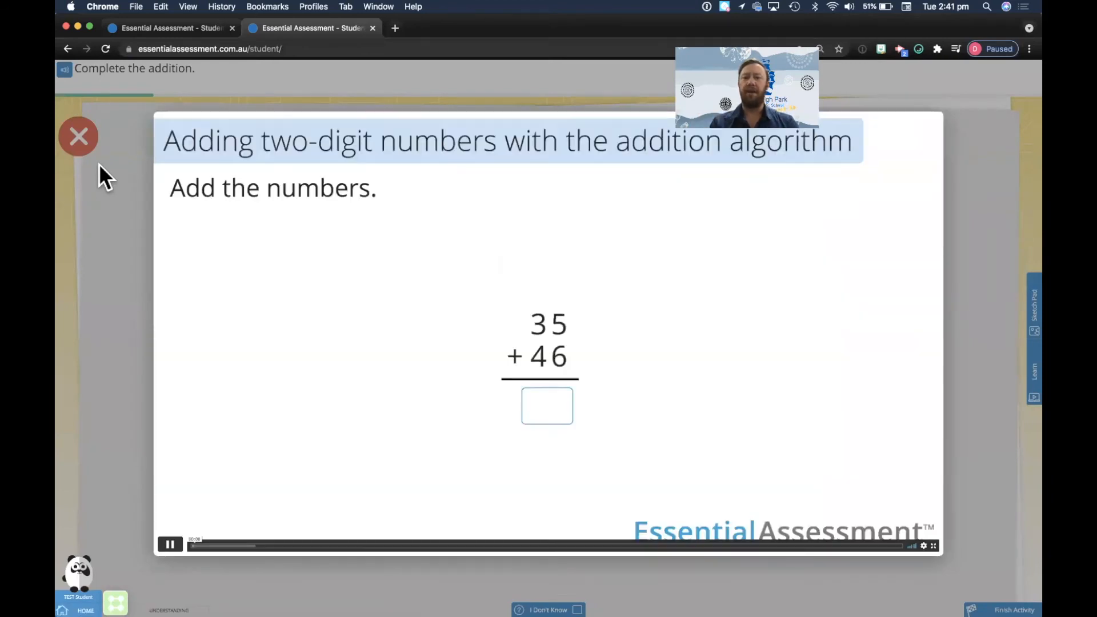
# - Play part of the help video on adding two-digit numbers with the addition algorithm for question 3 and close it
pyautogui.click(170, 545)
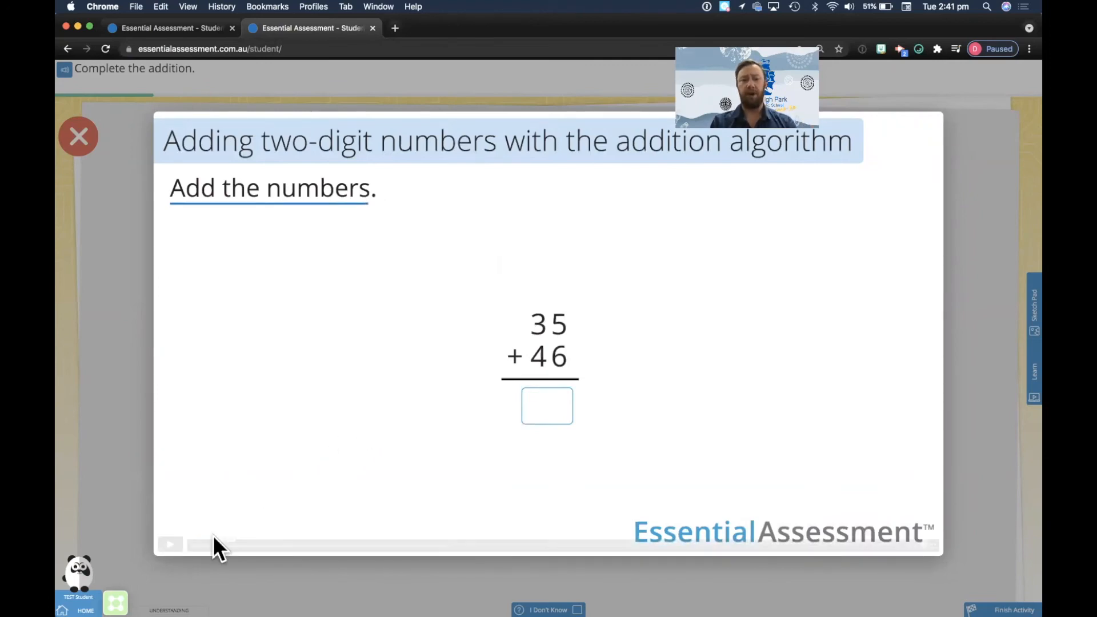
pyautogui.click(170, 546)
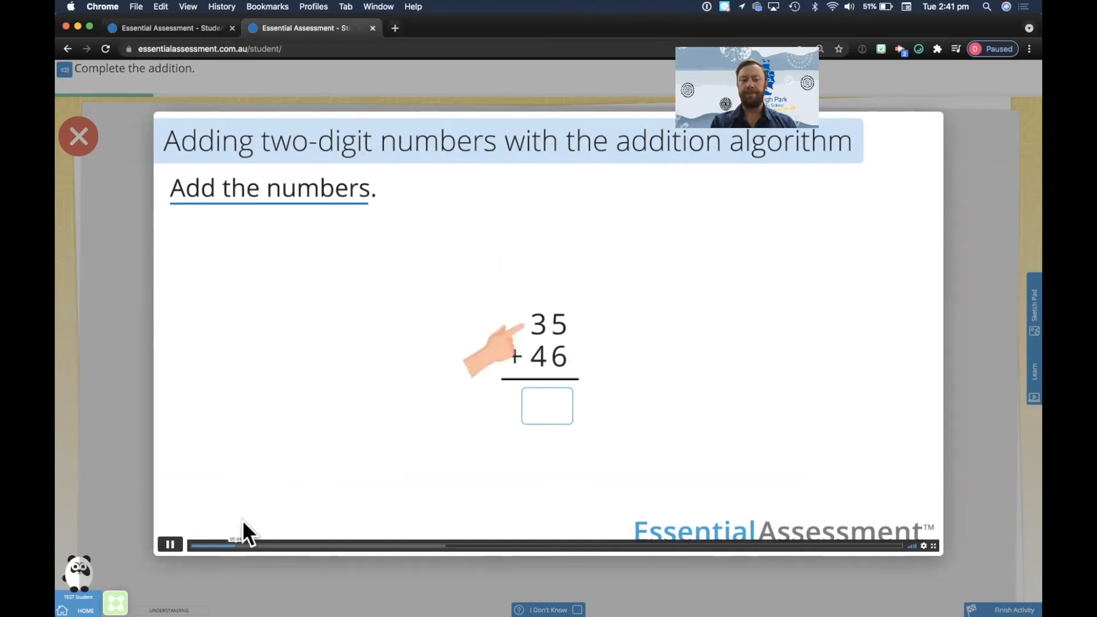
pyautogui.click(170, 546)
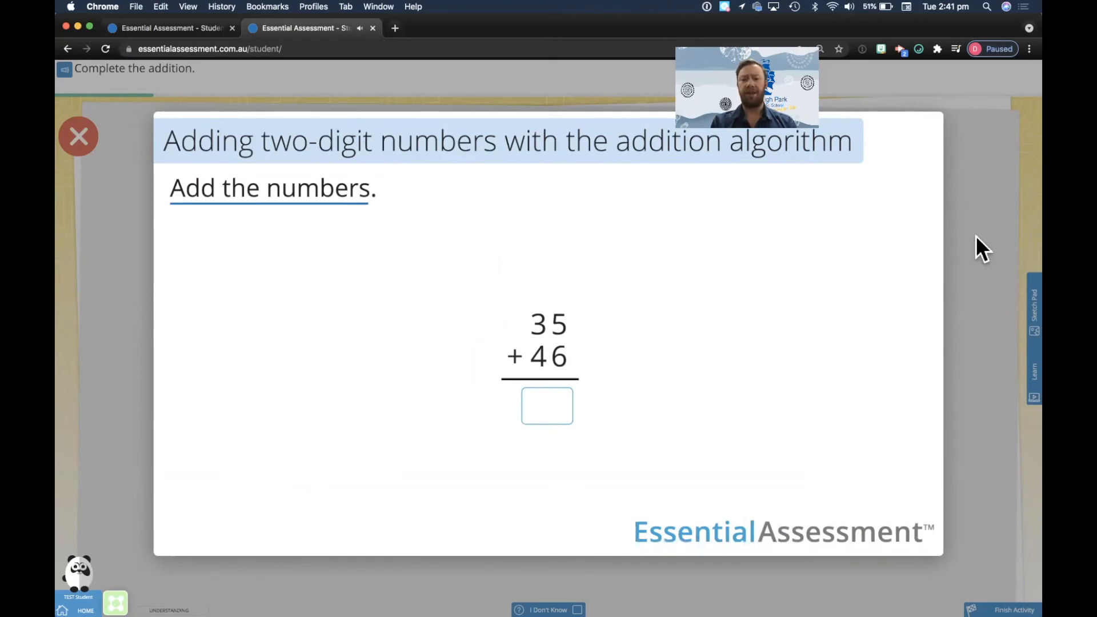
pyautogui.click(984, 211)
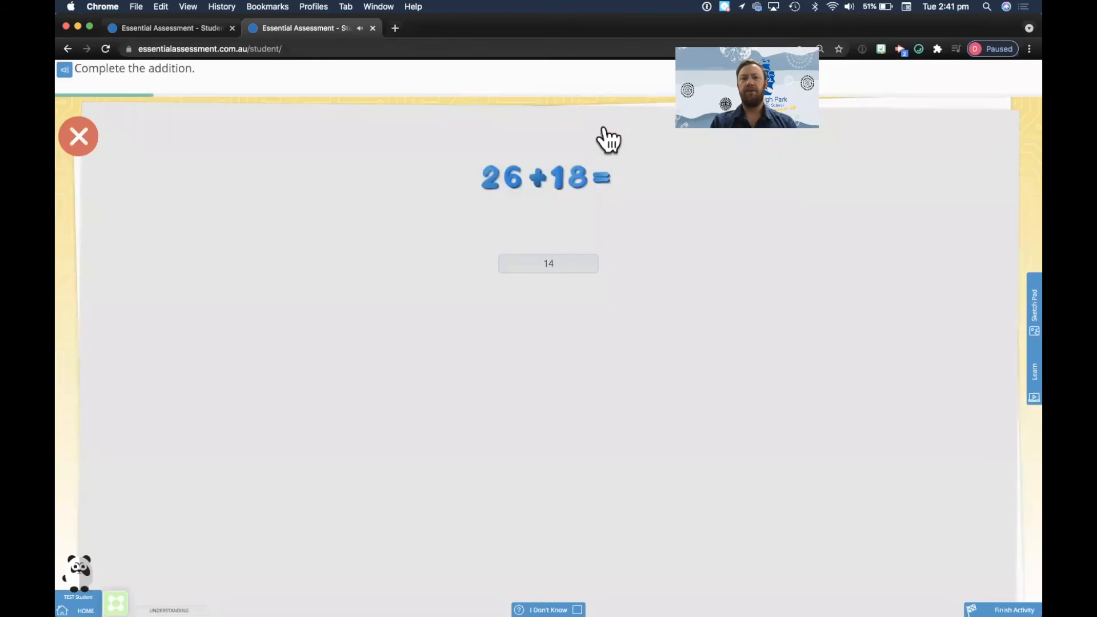
# - Flag the subtractions 42 − 15 and 34 − 19 in questions 4 and 5 as I Don't Know
pyautogui.click(654, 96)
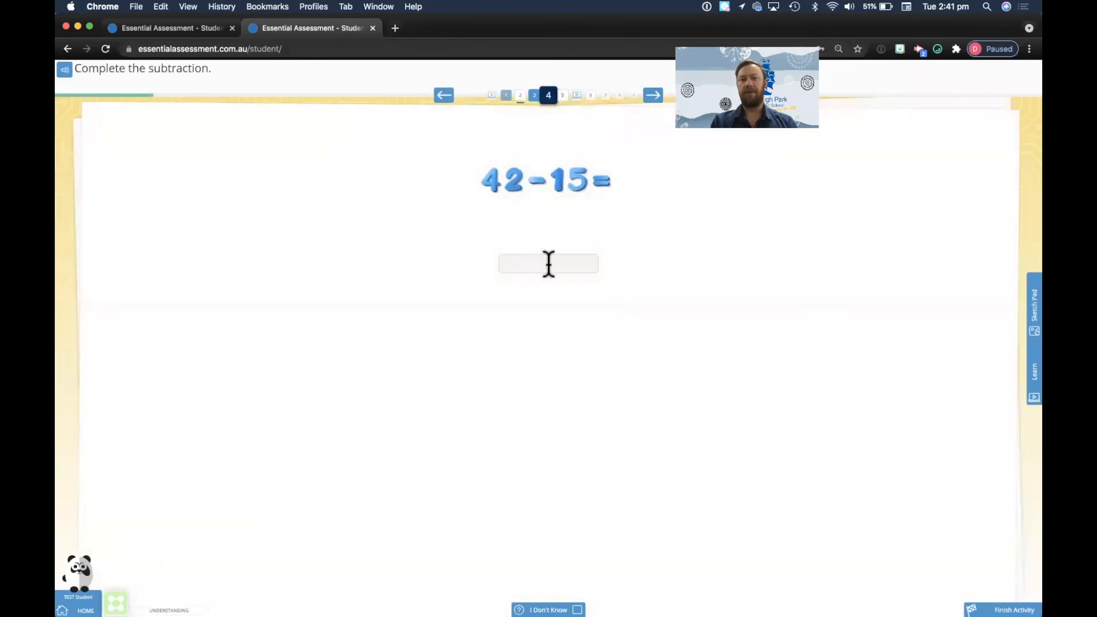
pyautogui.click(548, 264)
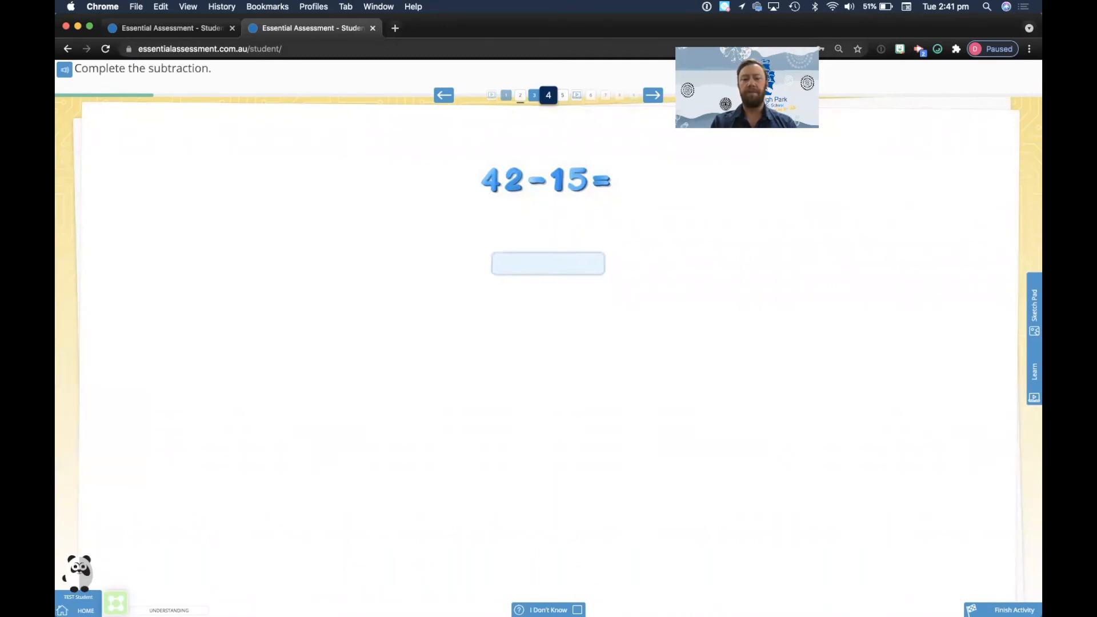
pyautogui.click(652, 96)
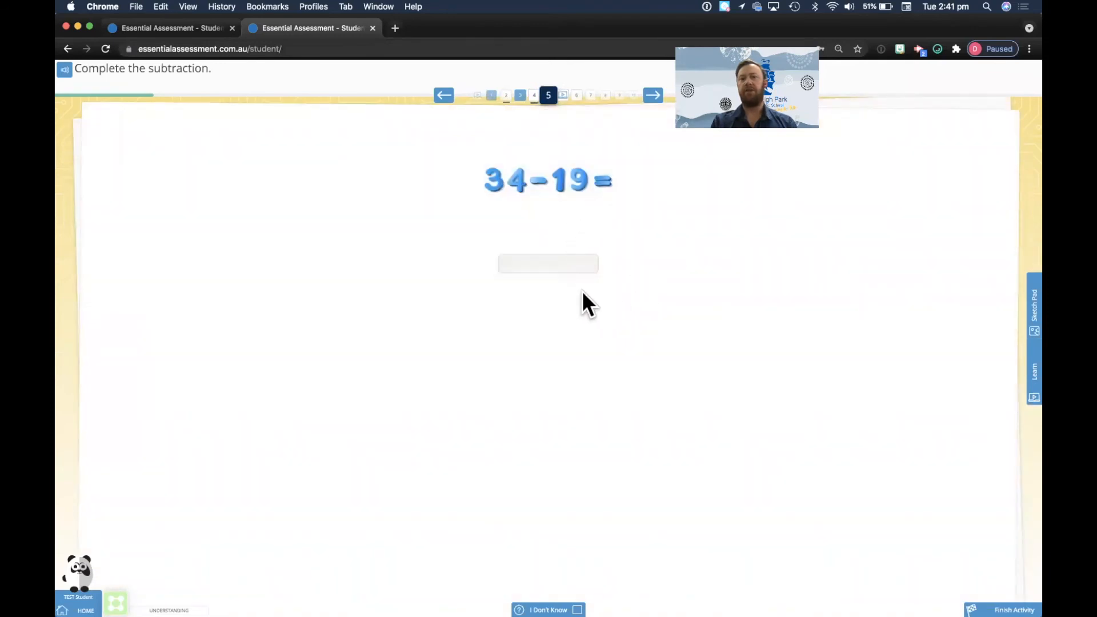
pyautogui.click(650, 96)
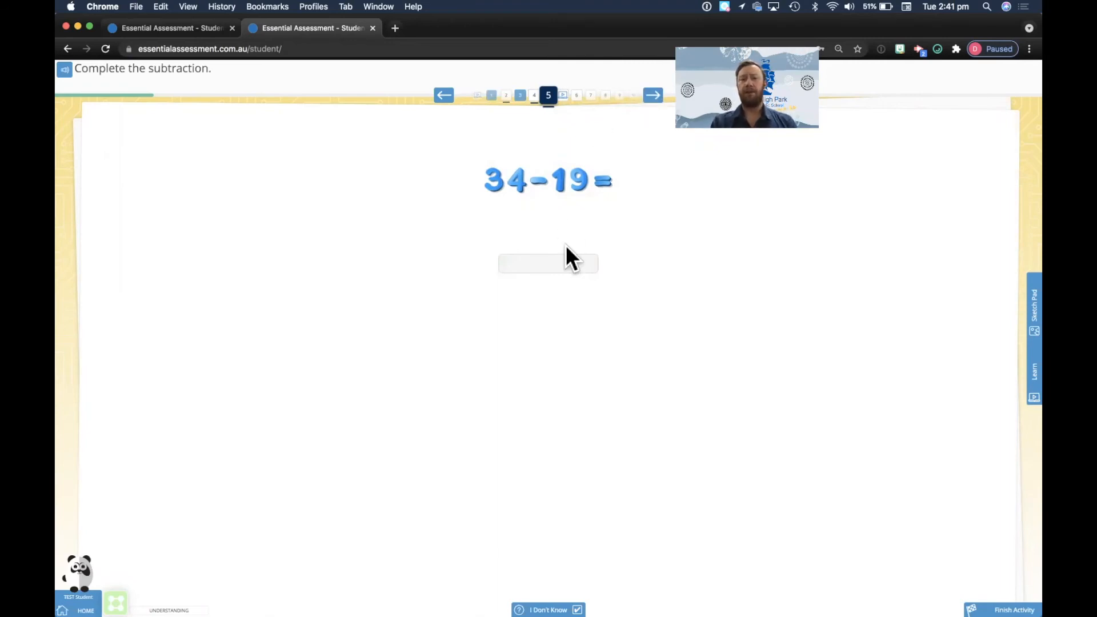
# - View the Fluency learning page and look through its missing-number questions as far as question 8
pyautogui.click(563, 96)
pyautogui.moveTo(523, 240); pyautogui.dragTo(575, 237)
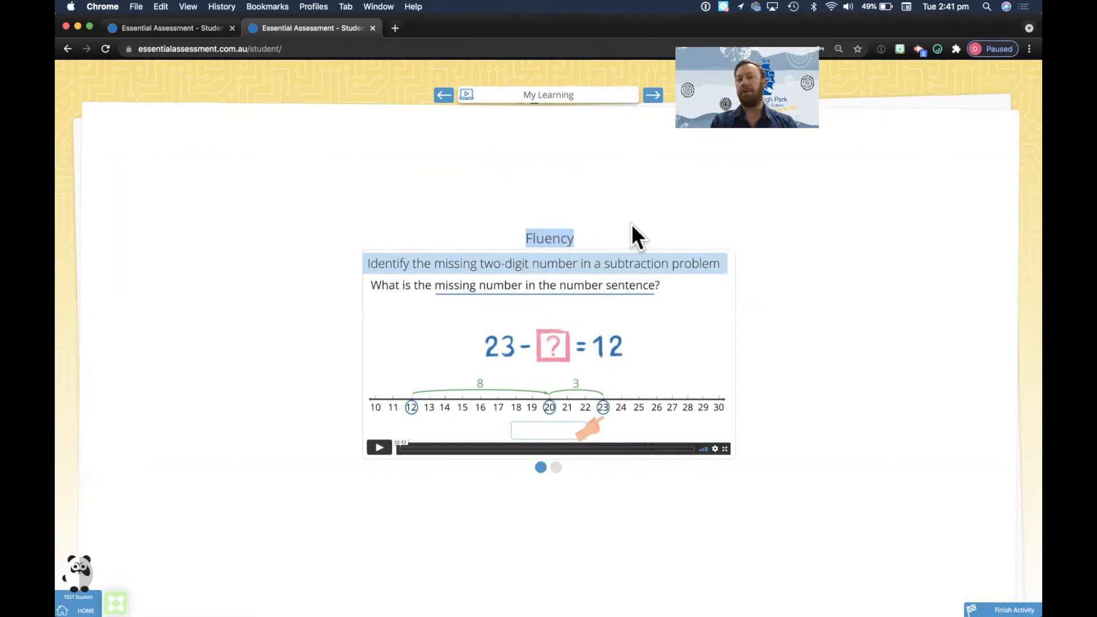
pyautogui.click(655, 96)
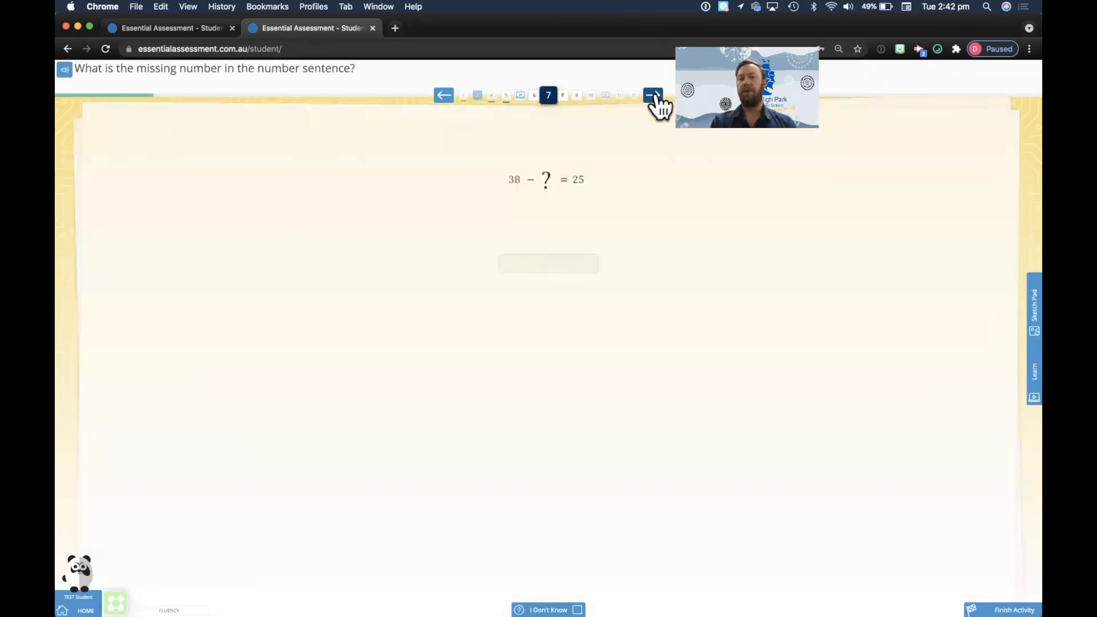
pyautogui.click(655, 96)
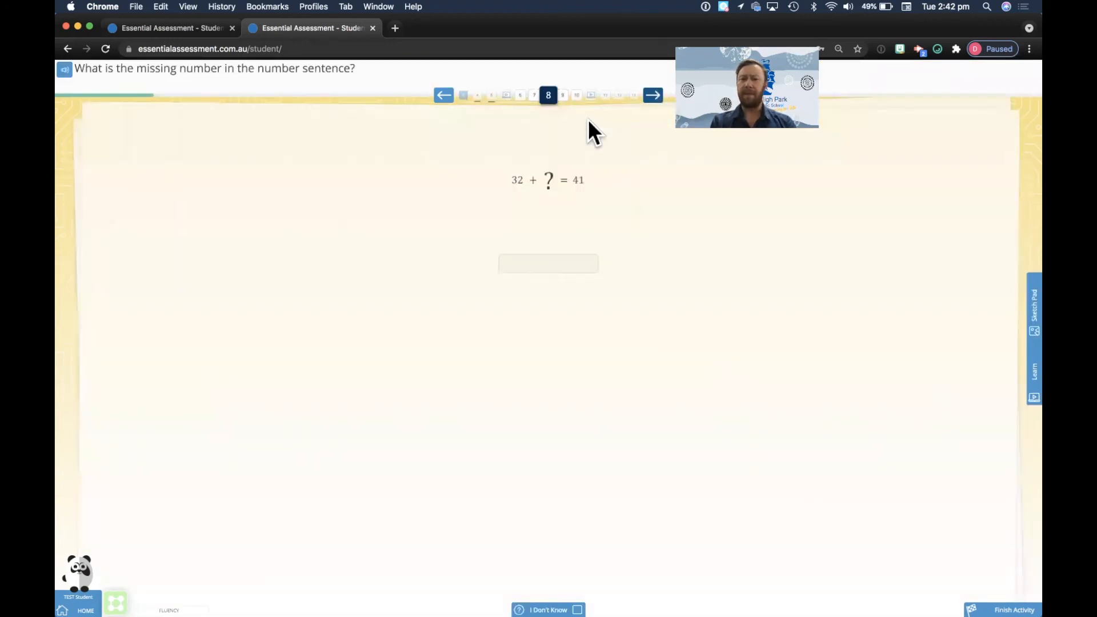
# - Return to question 4 and clear its I Don't Know flag
pyautogui.click(478, 97)
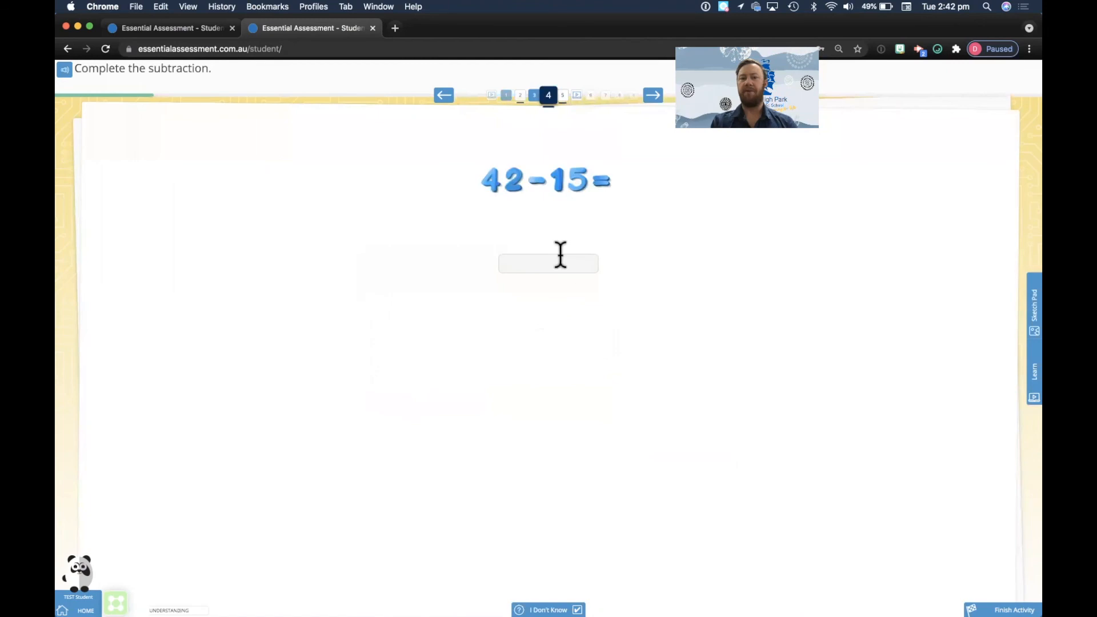
pyautogui.click(549, 263)
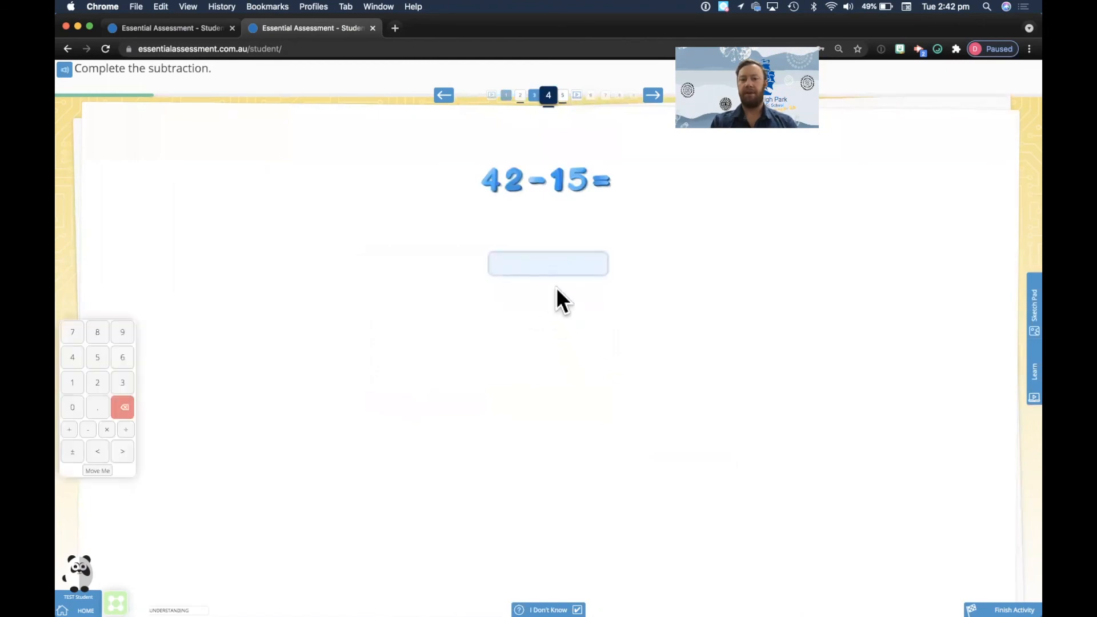
pyautogui.click(577, 610)
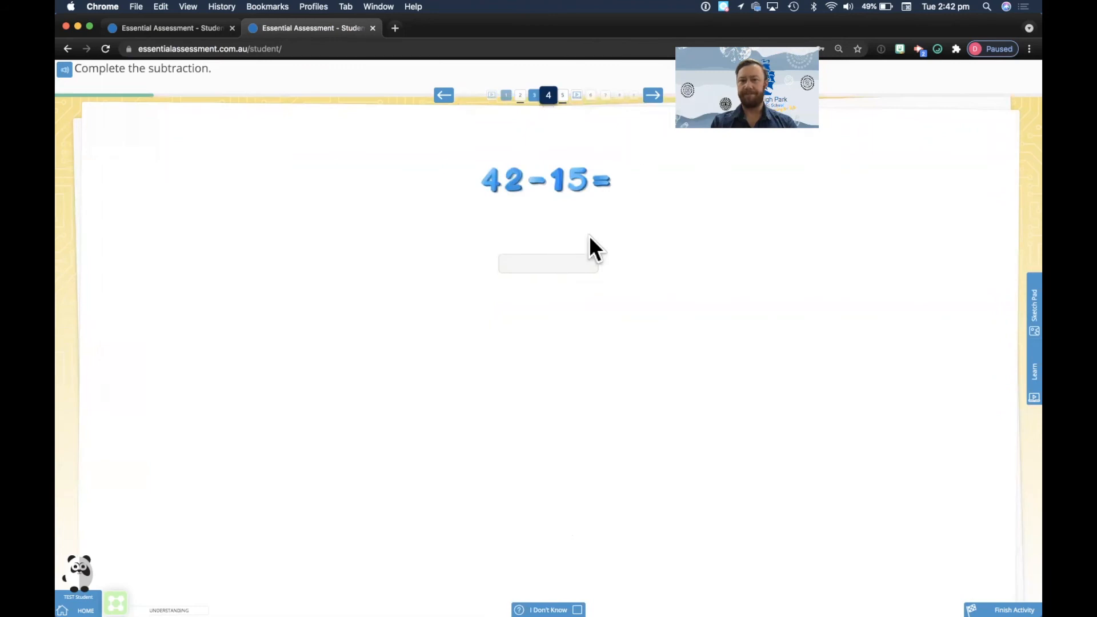
# - Browse the remaining questions to view the Problem Solving and Reasoning learning pages
pyautogui.click(653, 96)
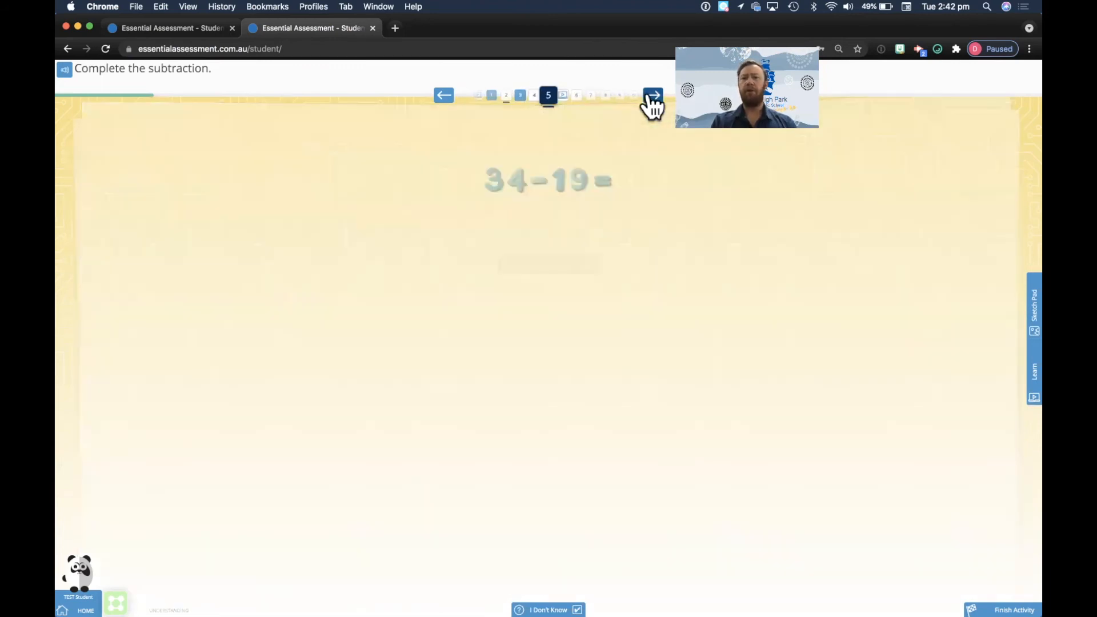
pyautogui.click(653, 96)
pyautogui.click(654, 96)
pyautogui.click(653, 96)
pyautogui.click(653, 96)
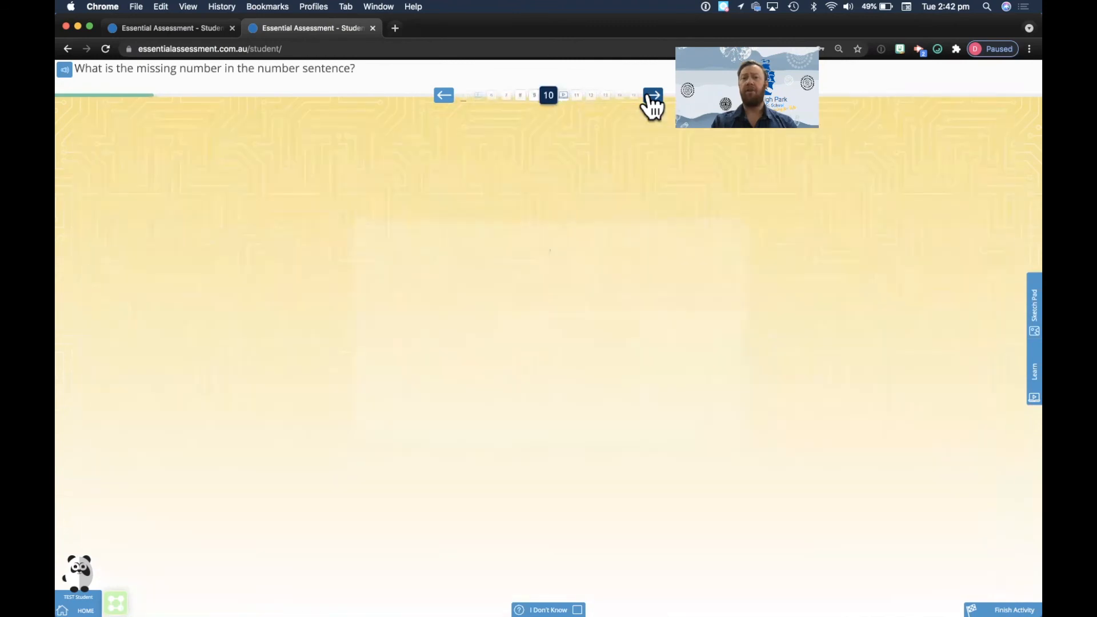
pyautogui.click(653, 96)
pyautogui.moveTo(497, 252); pyautogui.dragTo(596, 251)
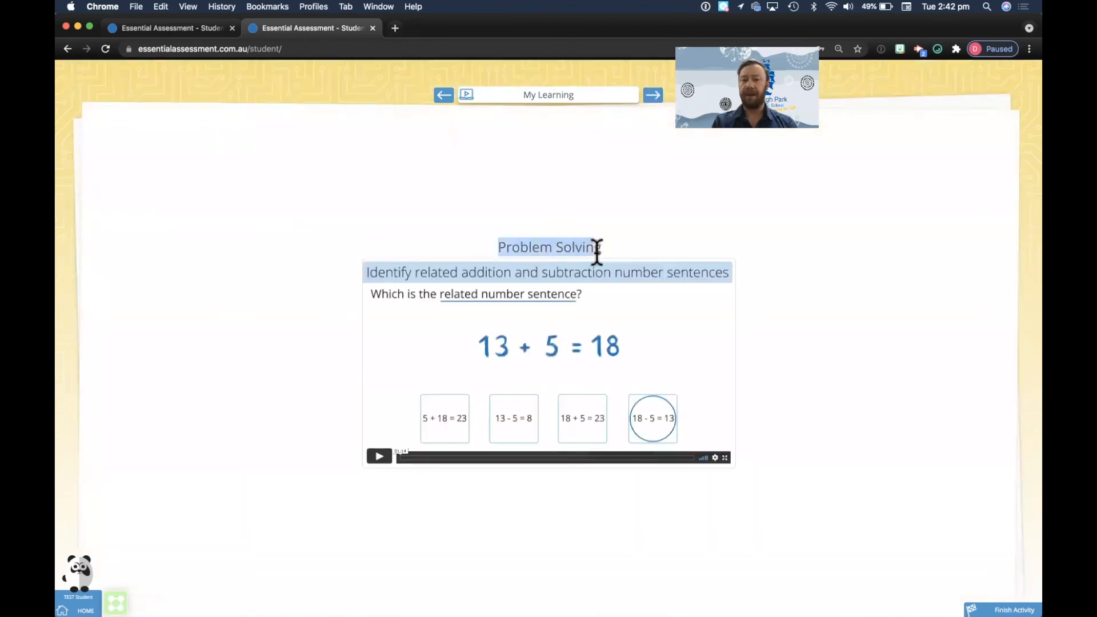
pyautogui.click(653, 96)
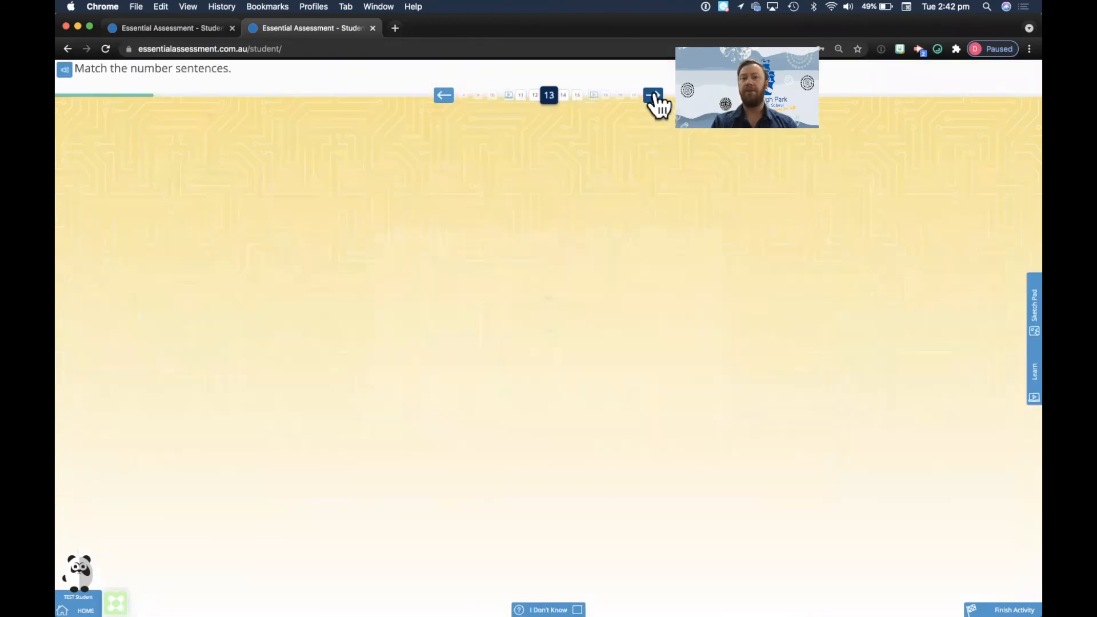
pyautogui.click(655, 96)
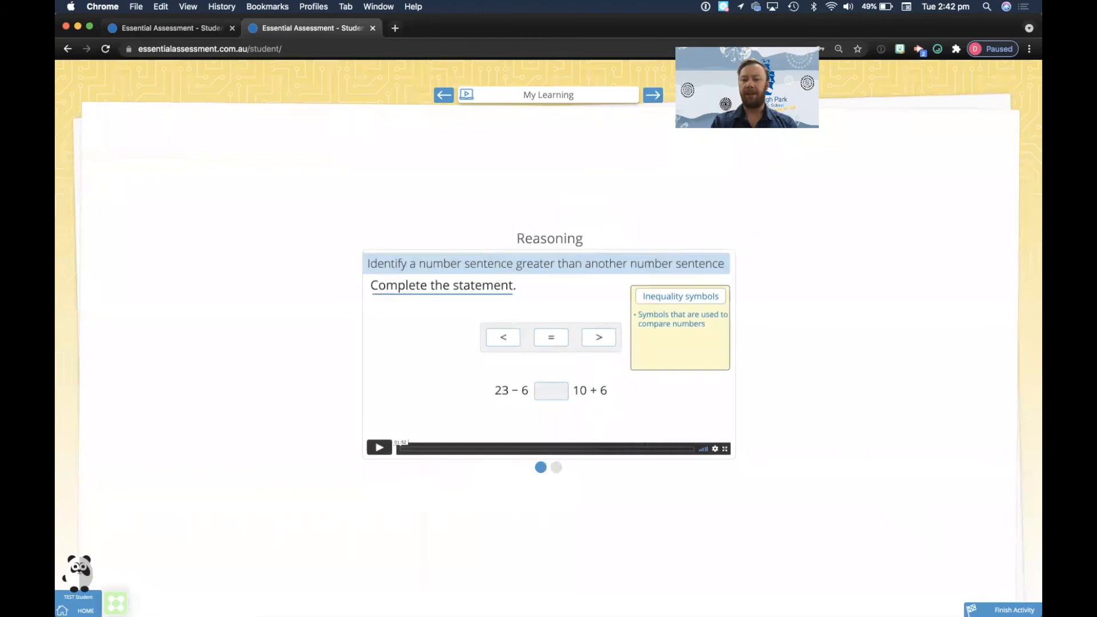
# - Finish the activity and submit it despite the unanswered questions
pyautogui.click(1005, 610)
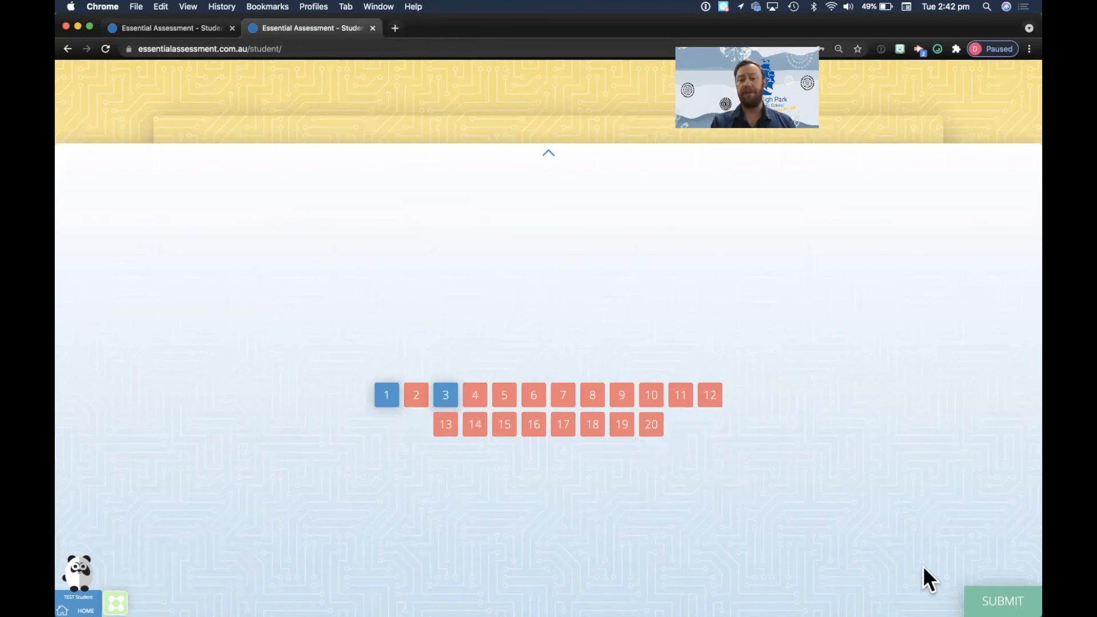
pyautogui.click(1002, 601)
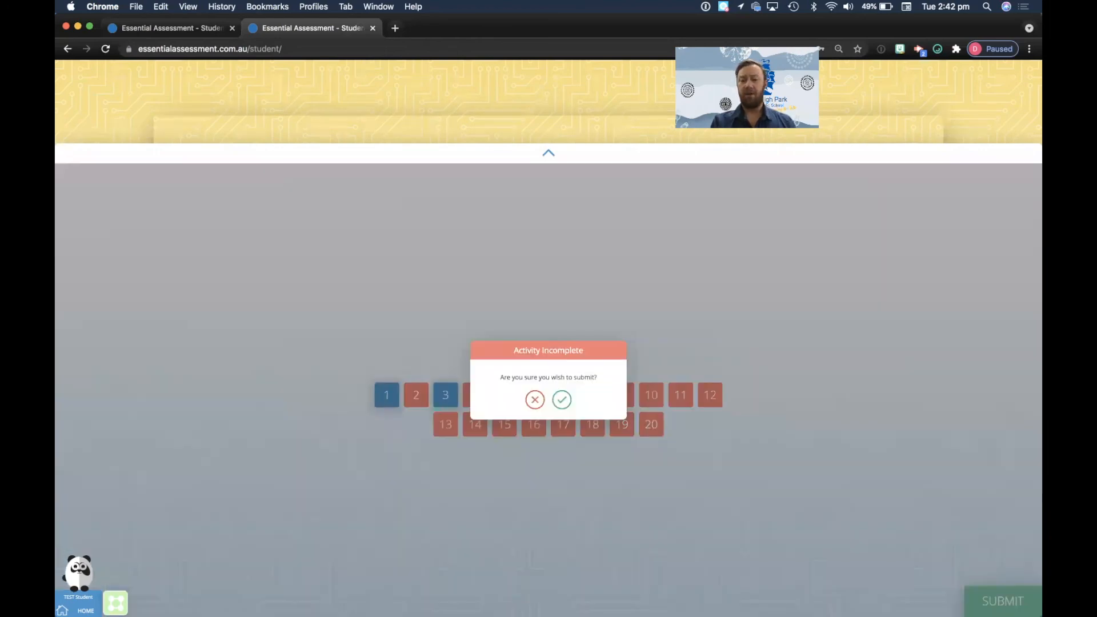
pyautogui.click(564, 402)
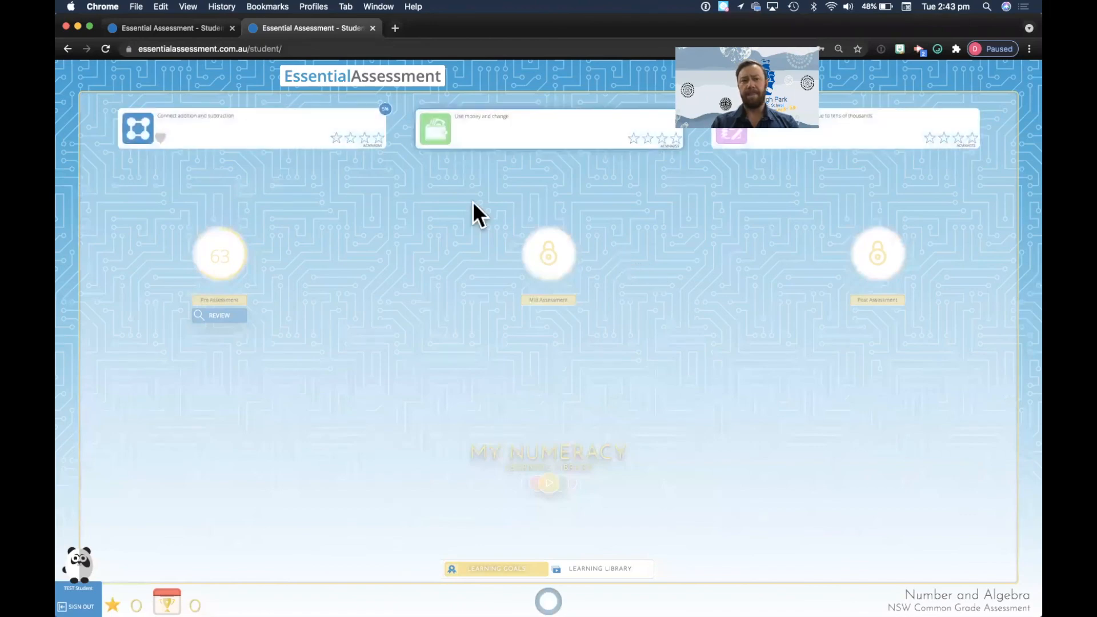
# - Open the Connect addition and subtraction learning goal and reset its My Numeracy activity to start it again
pyautogui.click(303, 136)
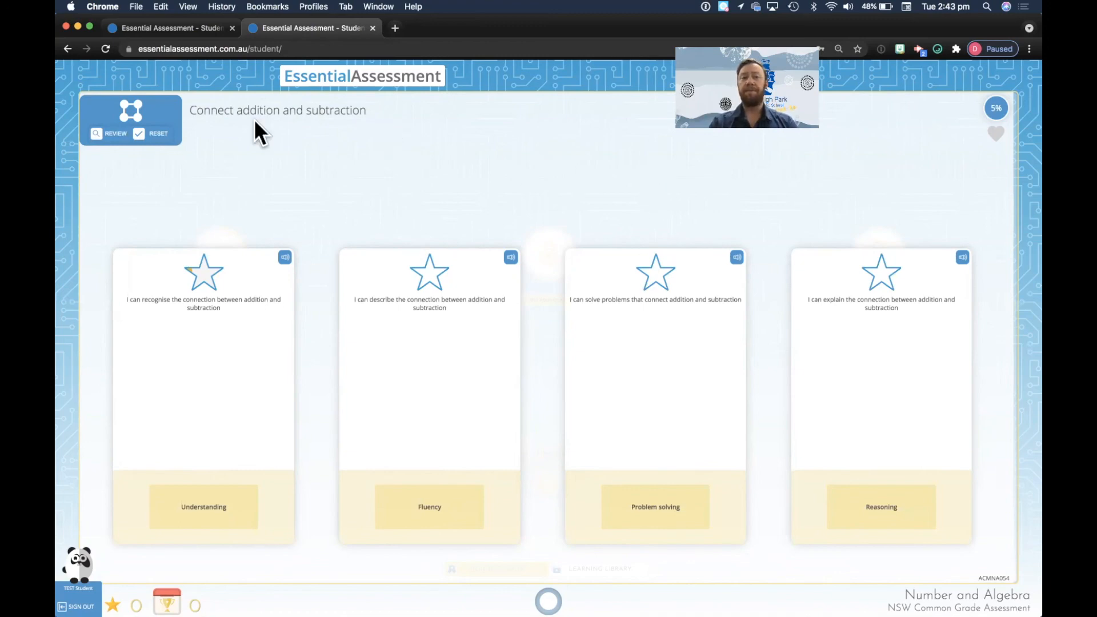
pyautogui.click(157, 134)
pyautogui.click(562, 357)
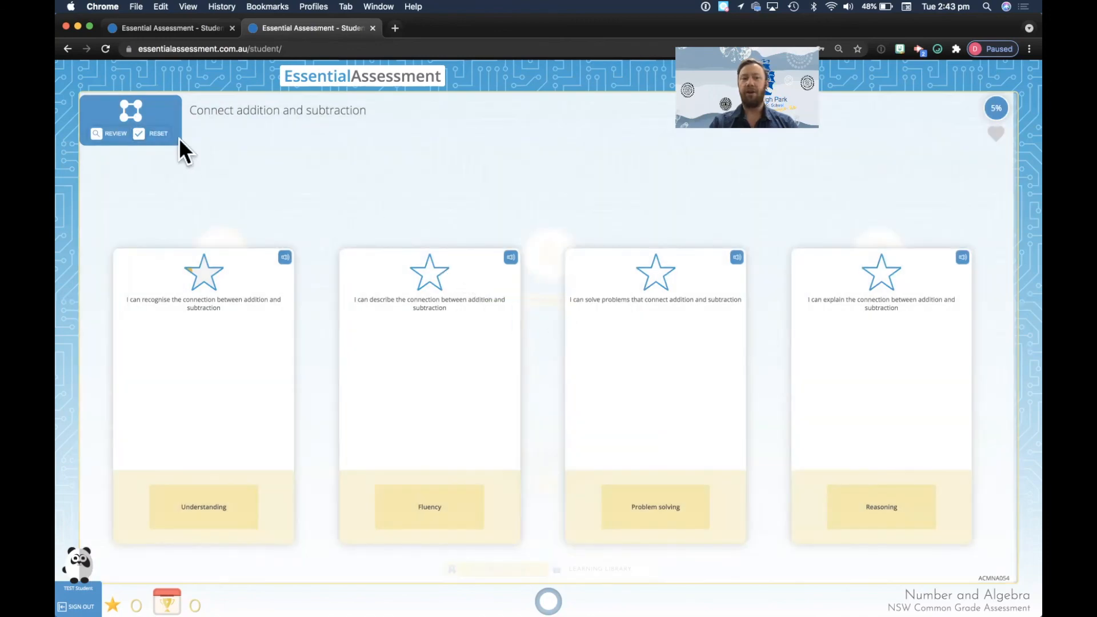
pyautogui.click(157, 134)
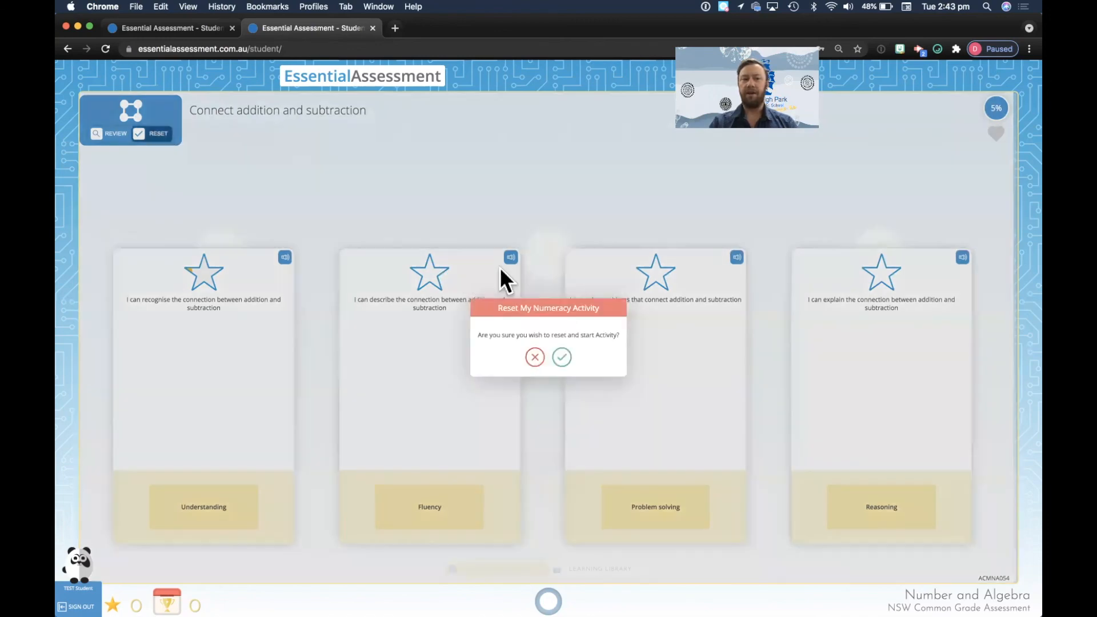
pyautogui.click(562, 357)
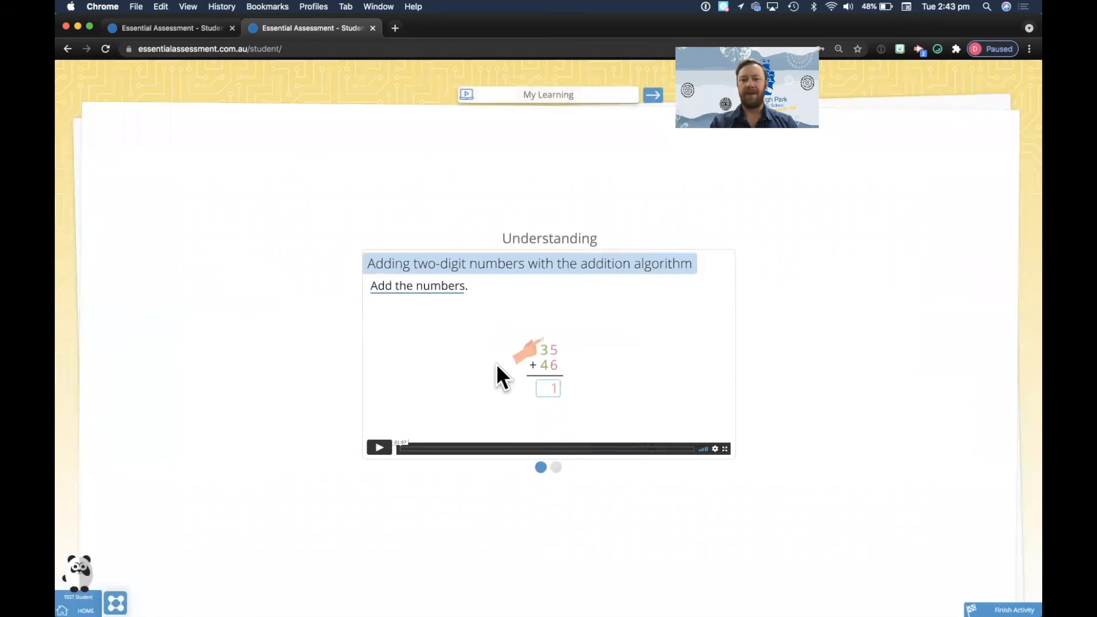
# - Look through the first addition and subtraction questions of the restarted activity
pyautogui.click(653, 96)
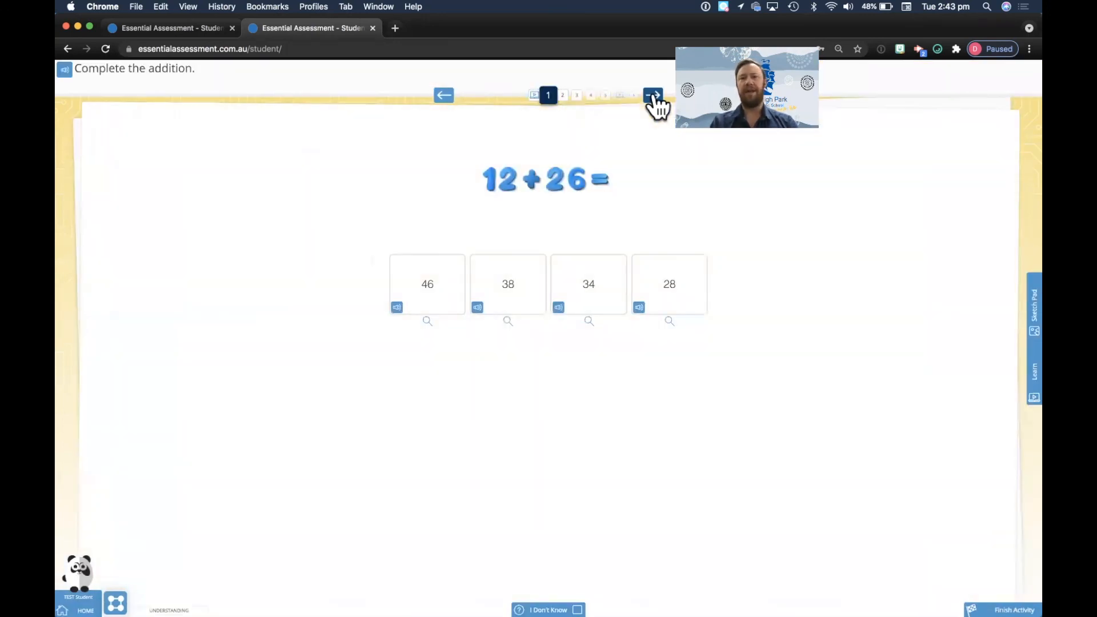
pyautogui.click(653, 96)
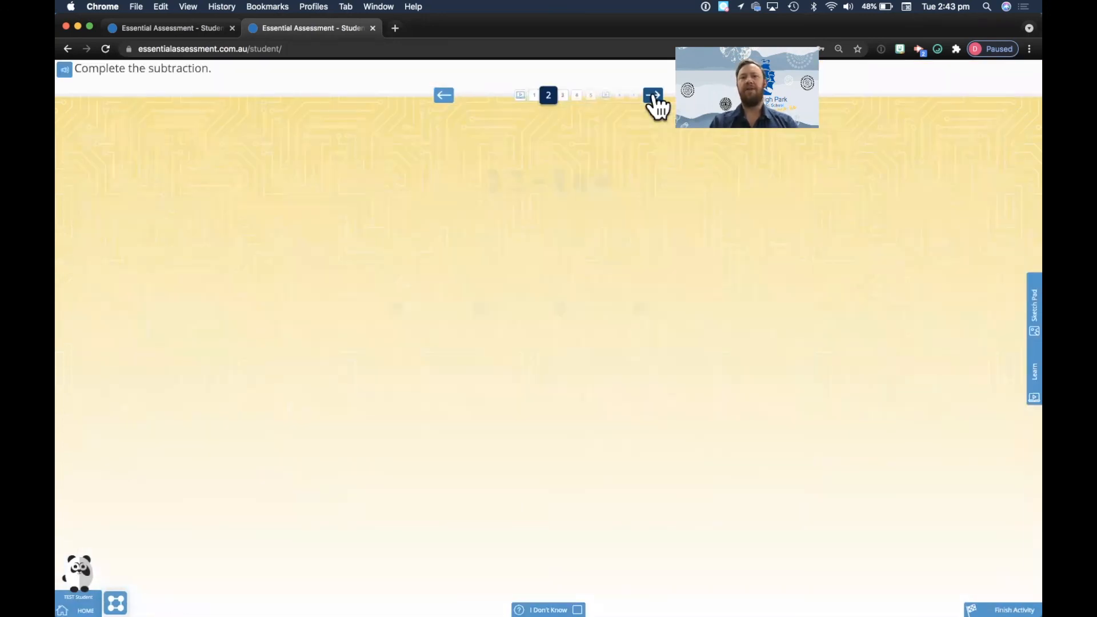
pyautogui.click(653, 95)
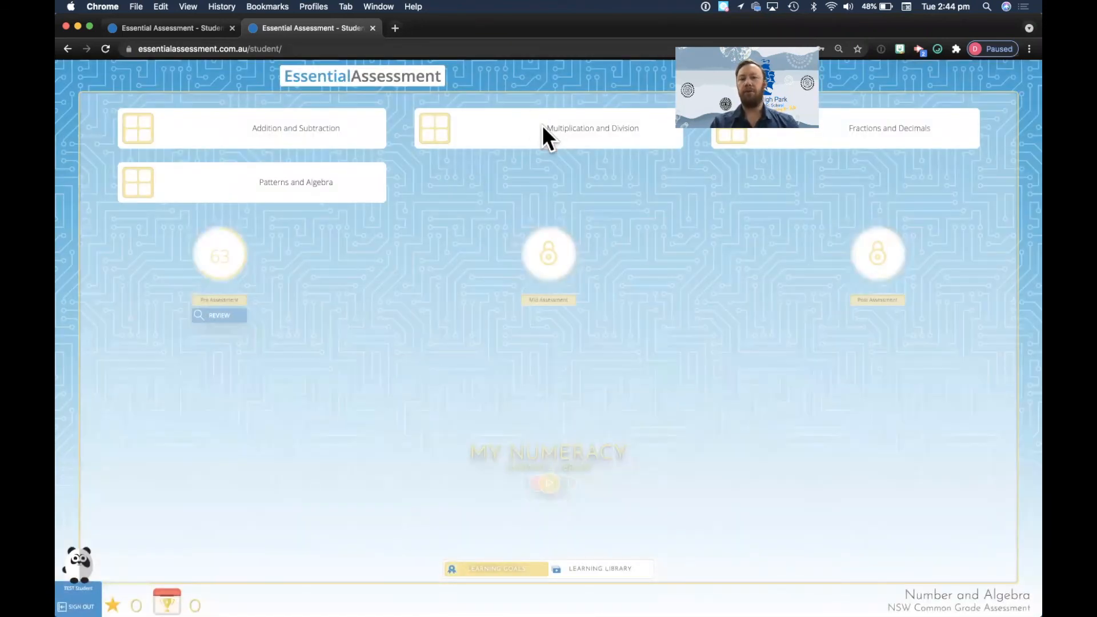
# - Show the Addition and Subtraction learning goals and open the Use money and change goal
pyautogui.click(311, 130)
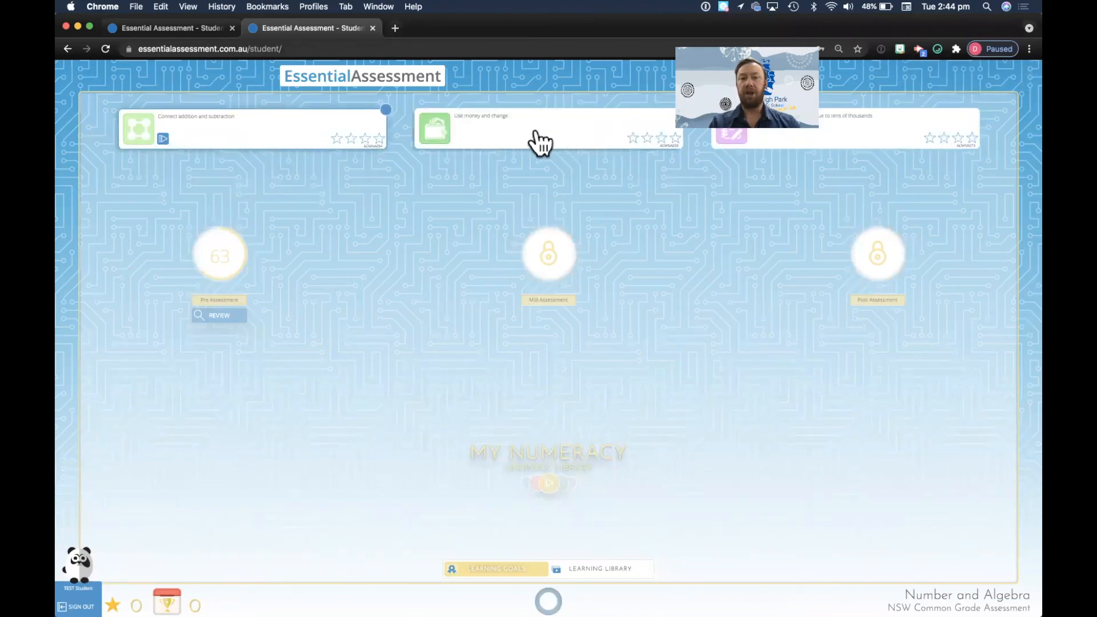
pyautogui.click(588, 121)
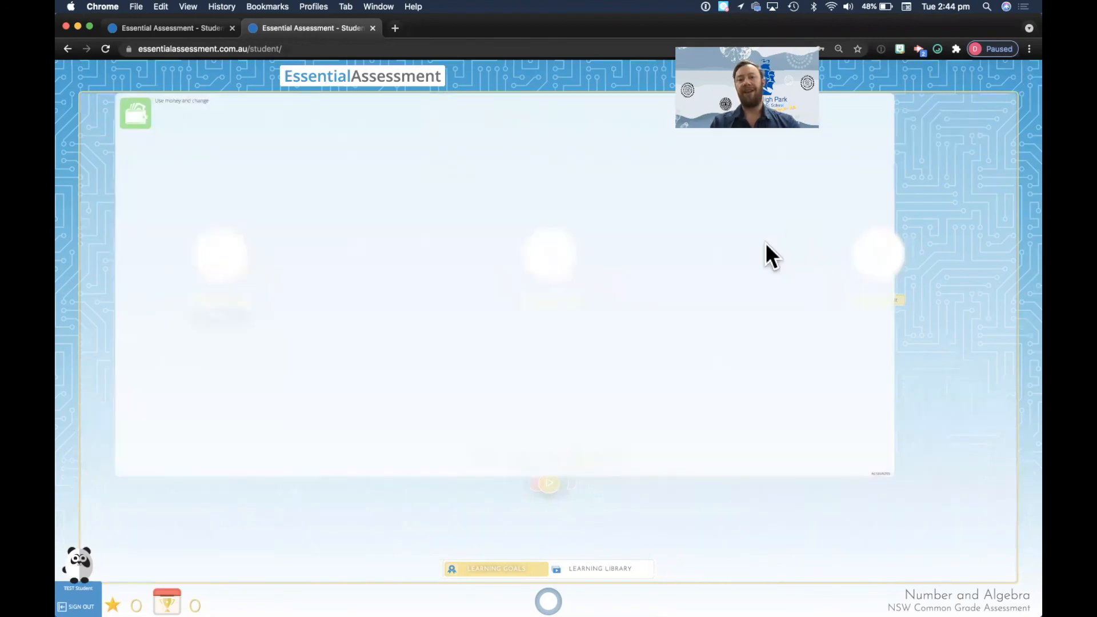